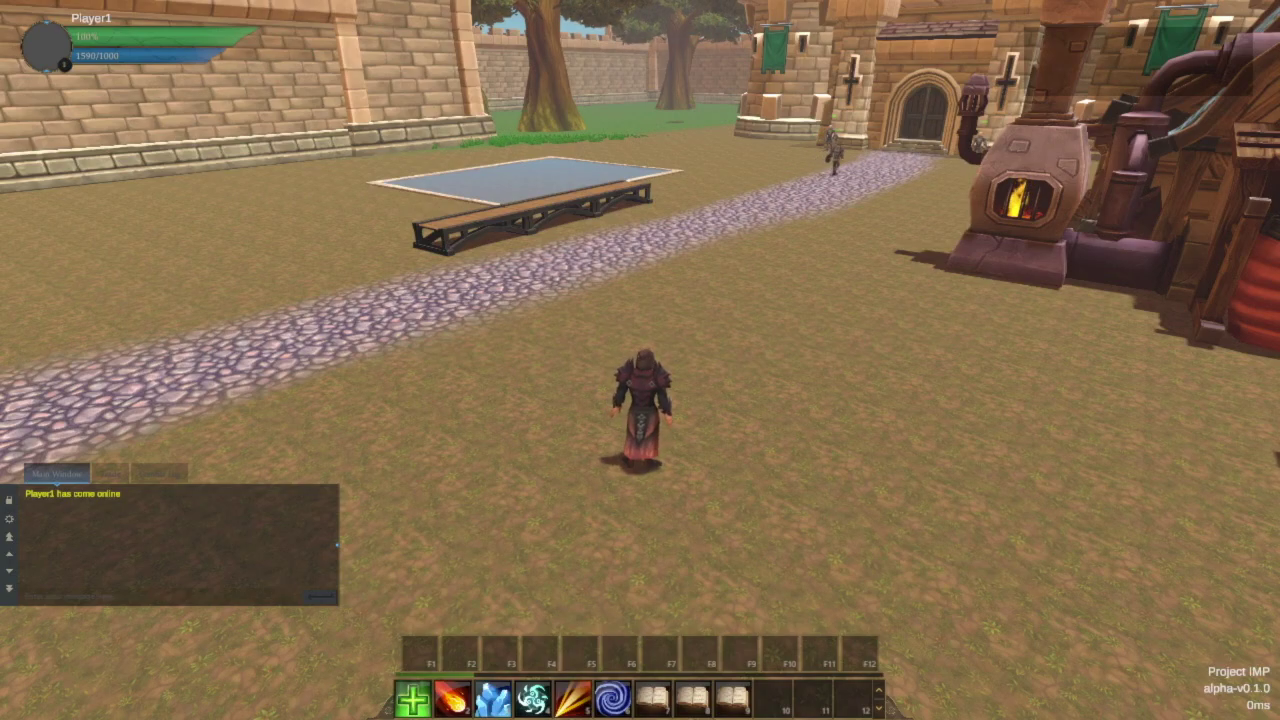
- Run the character onto the wooden bridge beside the cobblestone path, turn around, and run off its end facing the large gate
{"action": "key", "text": "w"}
{"action": "key", "text": "a"}
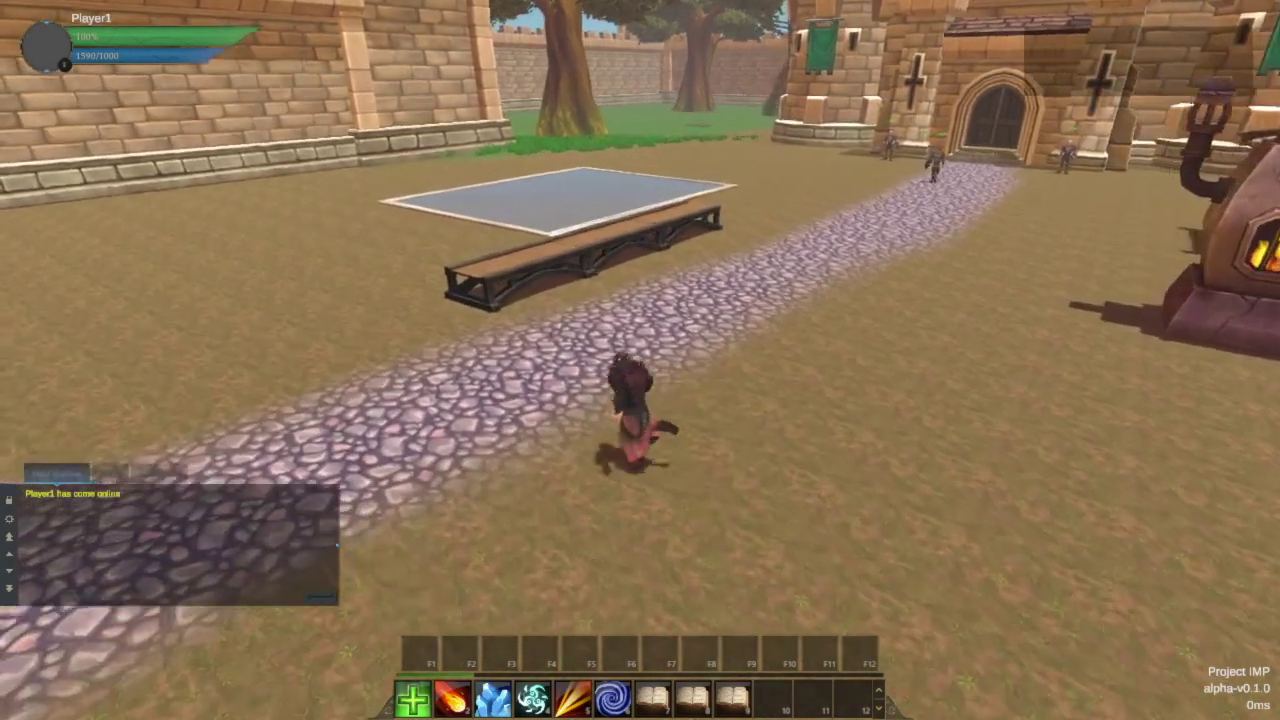
{"action": "key", "text": "space"}
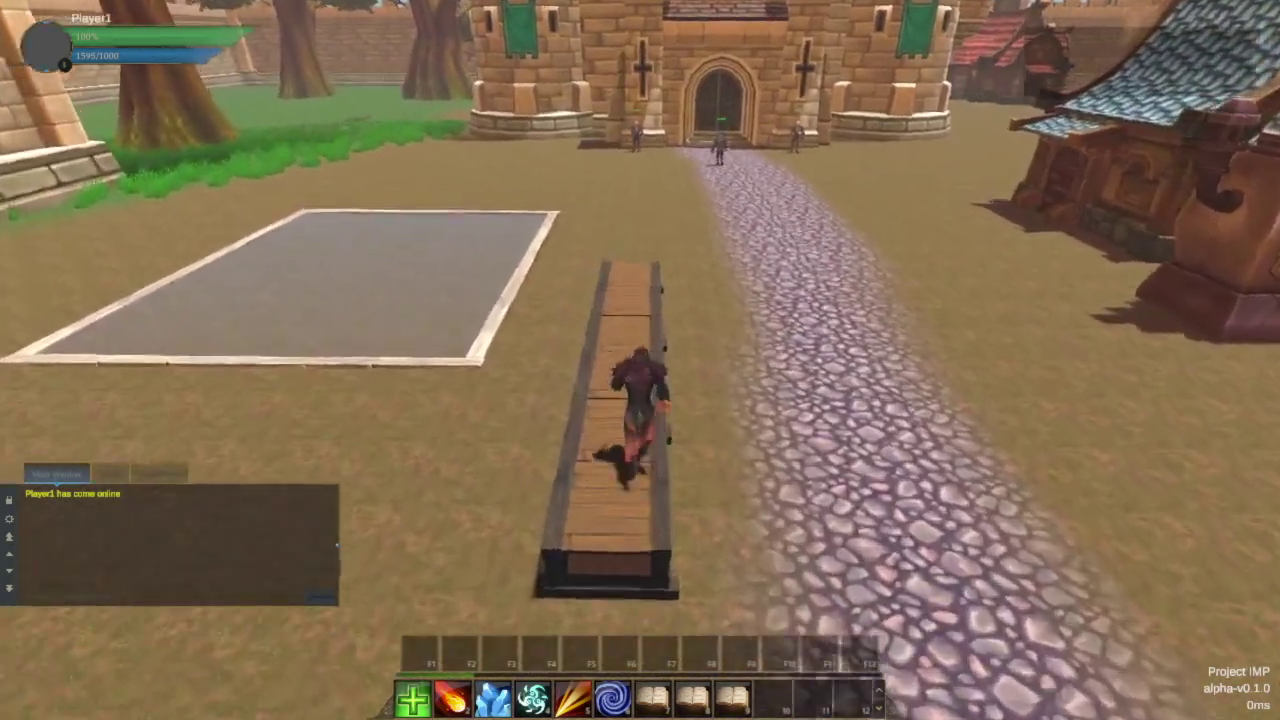
{"action": "right_click_drag", "start_coordinate": [640, 360], "coordinate": [340, 420]}
{"action": "right_click_drag", "start_coordinate": [640, 360], "coordinate": [700, 310]}
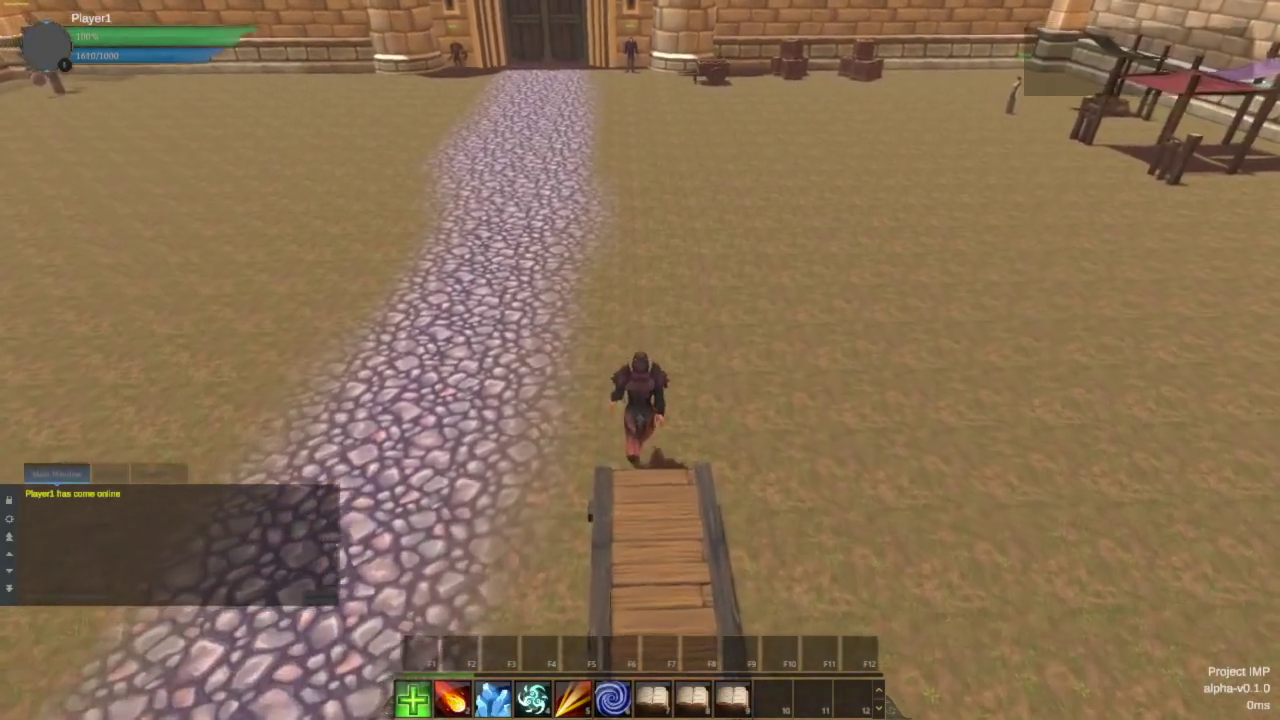
{"action": "key", "text": "w"}
{"action": "key", "text": "w"}
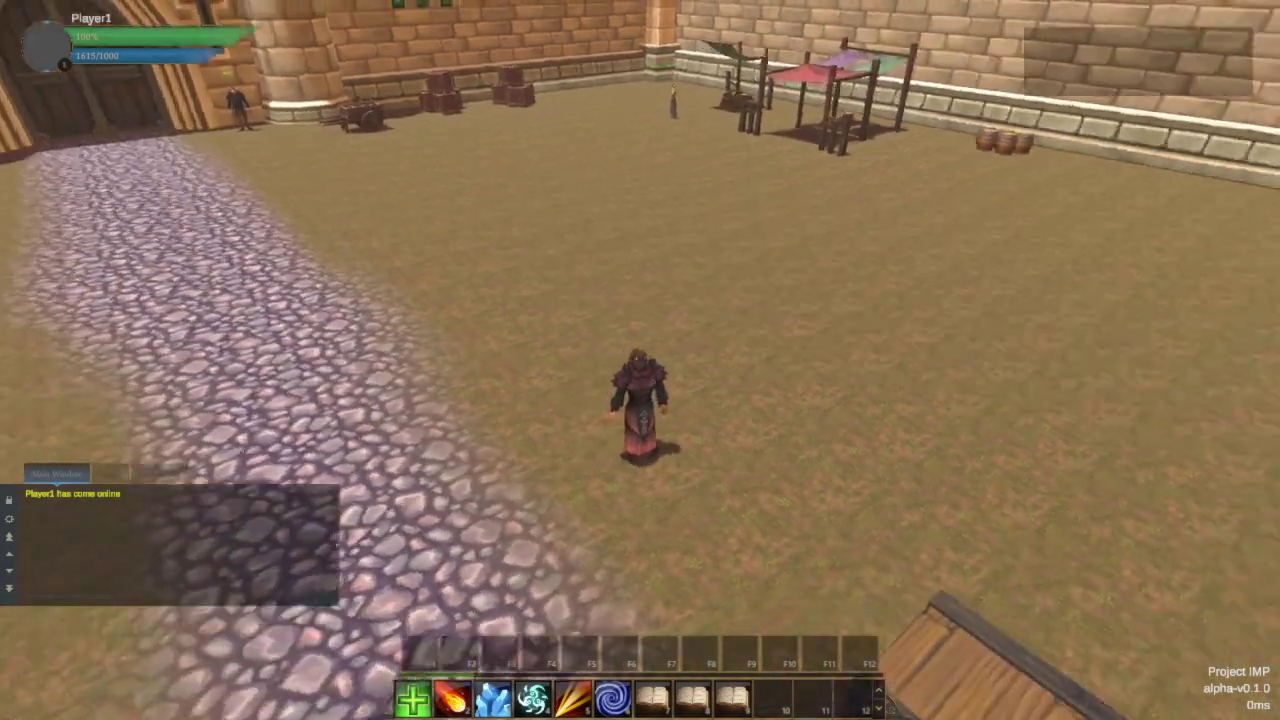
- Run the character in loops over the grass between the wooden bridge and the gate, ending on the cobblestone path
{"action": "key", "text": "d"}
{"action": "key", "text": "w"}
{"action": "key", "text": "a"}
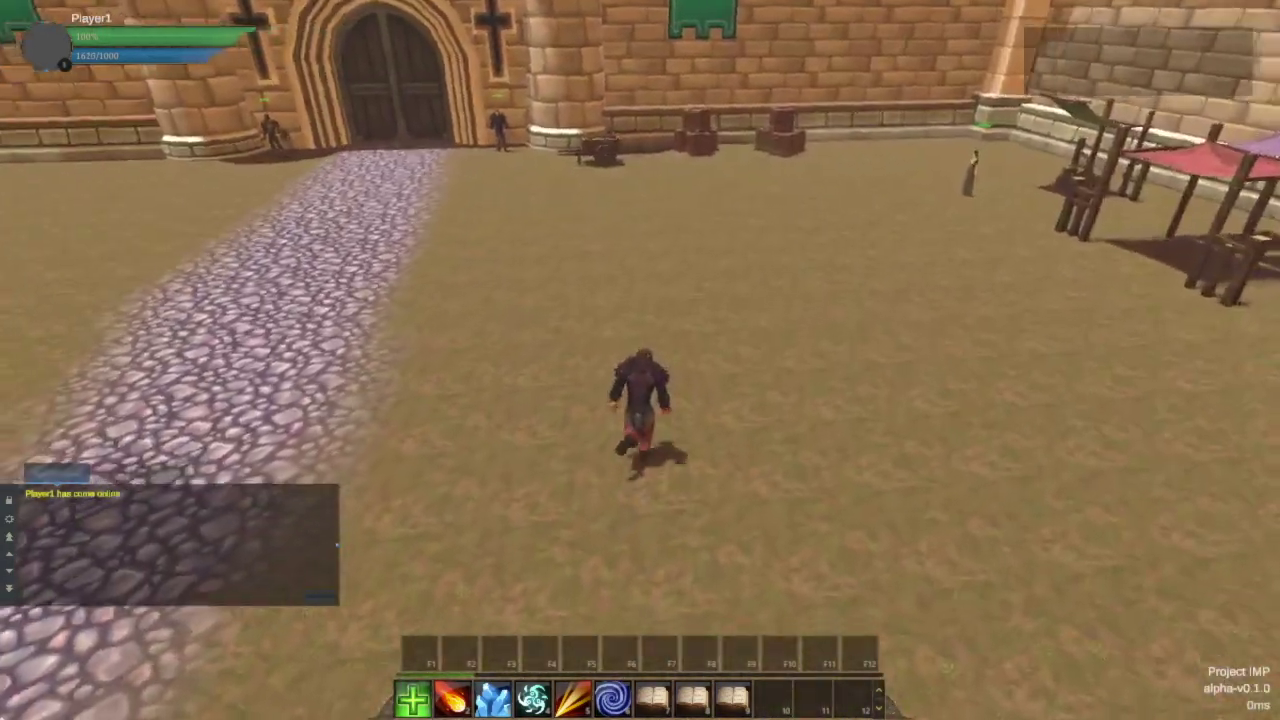
{"action": "key", "text": "w"}
{"action": "key", "text": "a"}
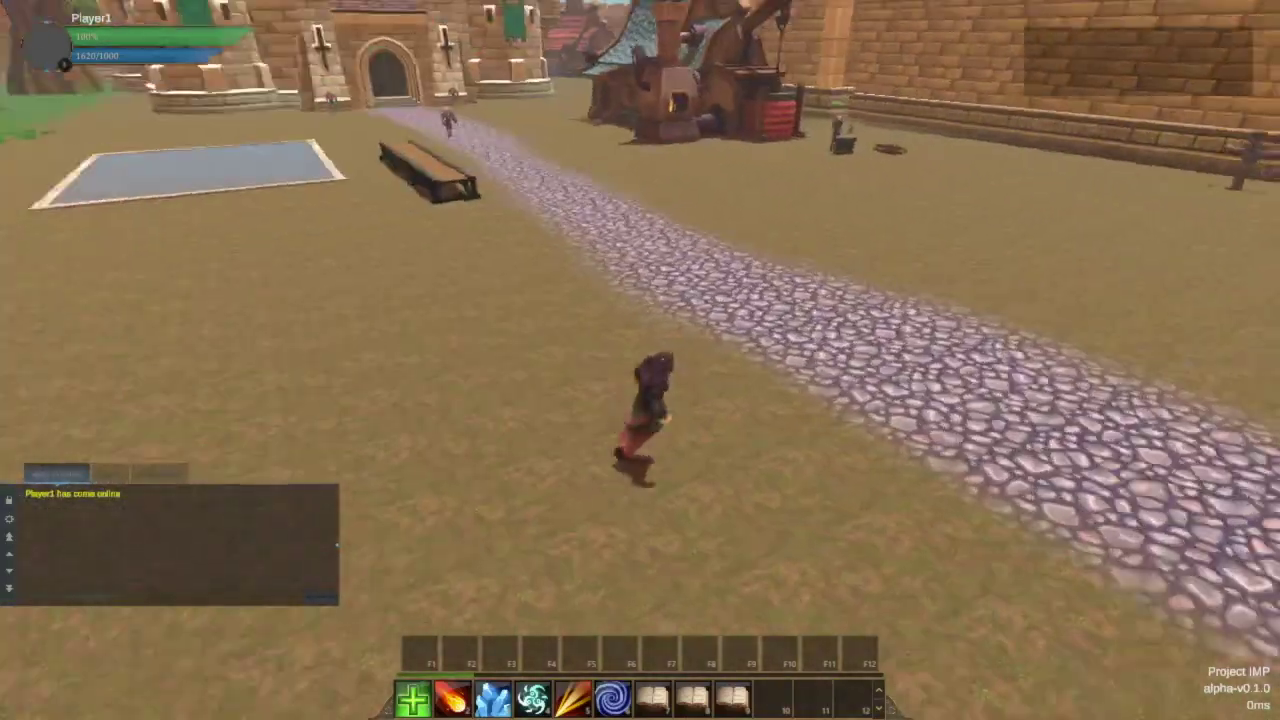
{"action": "key", "text": "w"}
{"action": "key", "text": "a"}
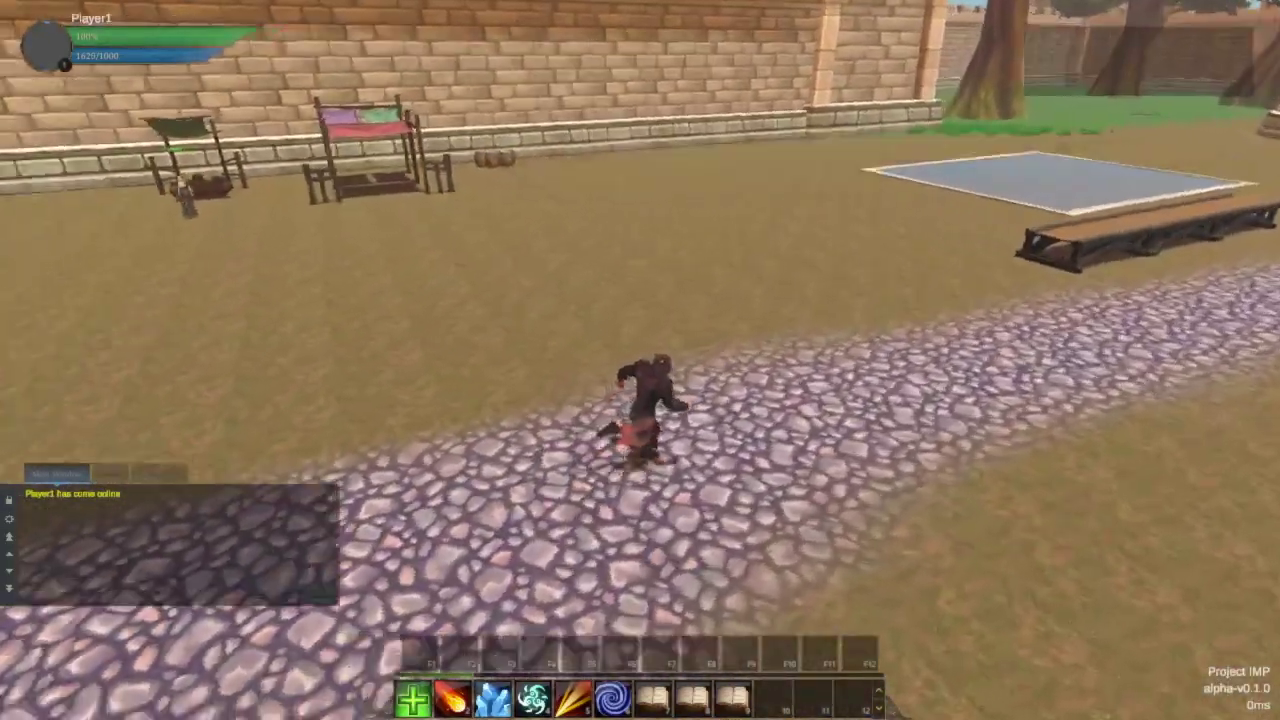
- Run the character along the cobblestone path up to the large wooden gate with the guards
{"action": "key", "text": "d"}
{"action": "key", "text": "a"}
{"action": "key", "text": "w"}
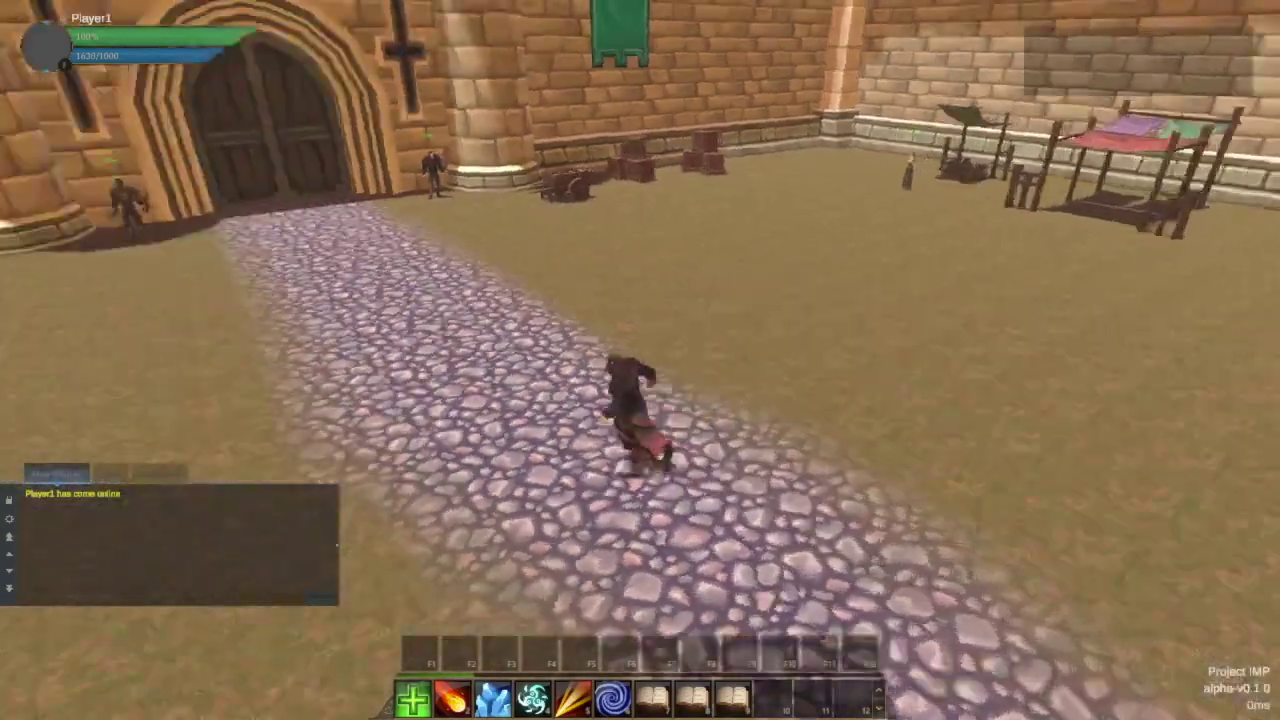
{"action": "key", "text": "w"}
{"action": "key", "text": "a"}
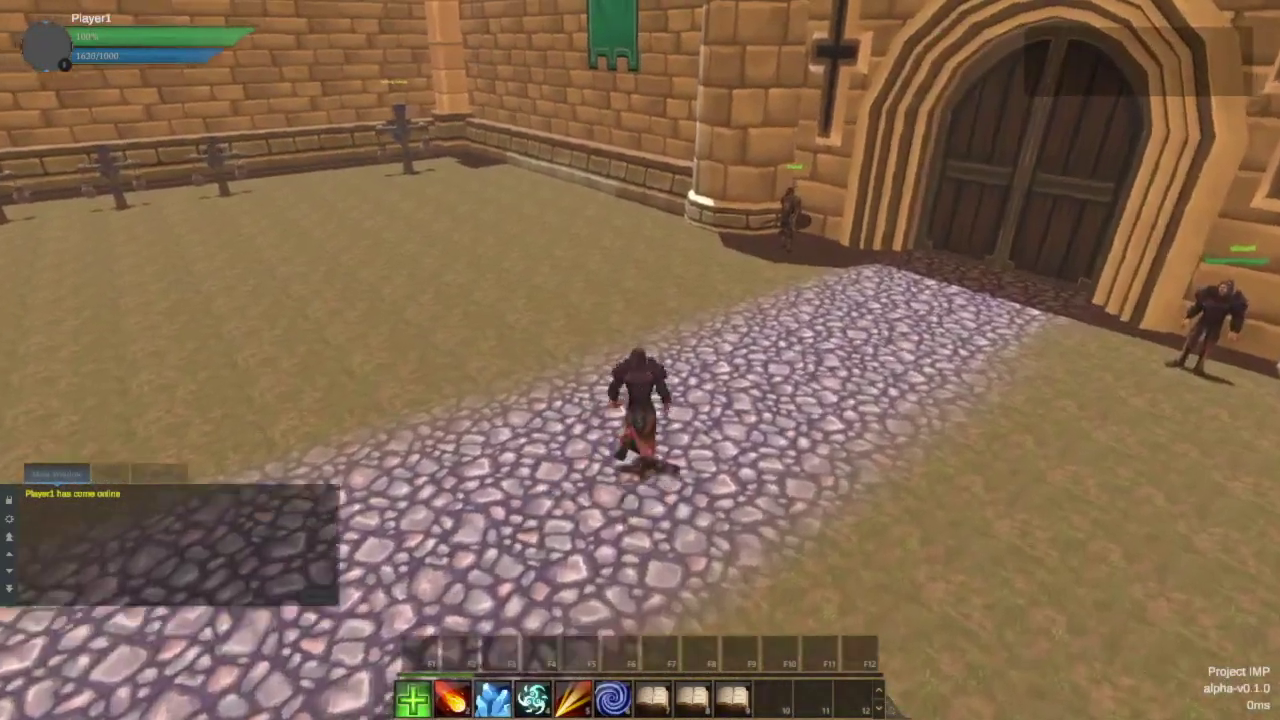
- Run the character back along the cobblestone path toward the wooden bridge
{"action": "key", "text": "a"}
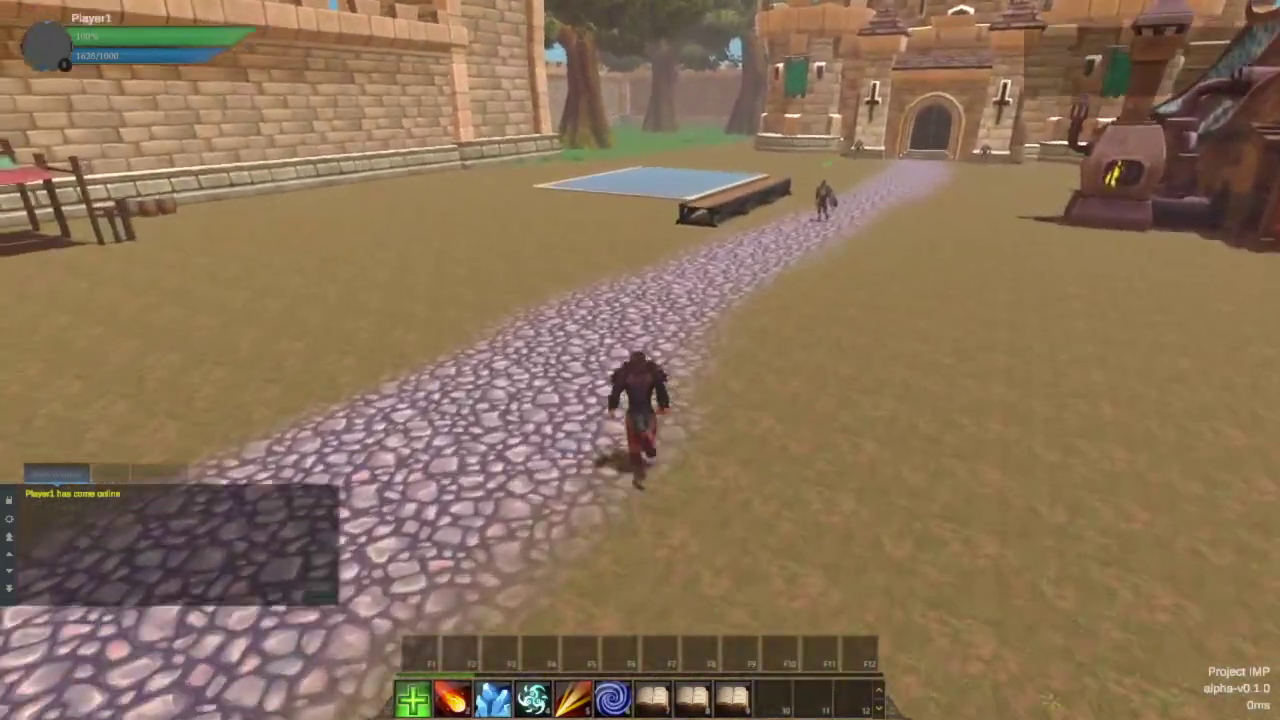
{"action": "key", "text": "w"}
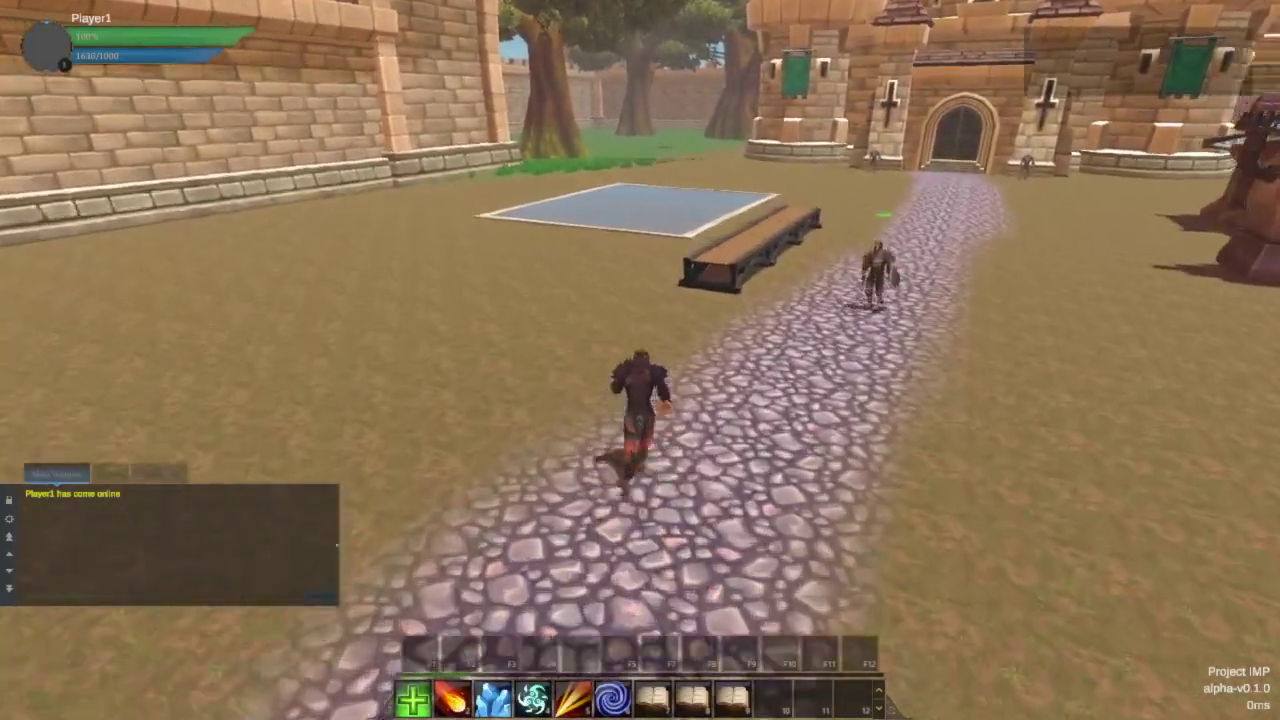
{"action": "key", "text": "d"}
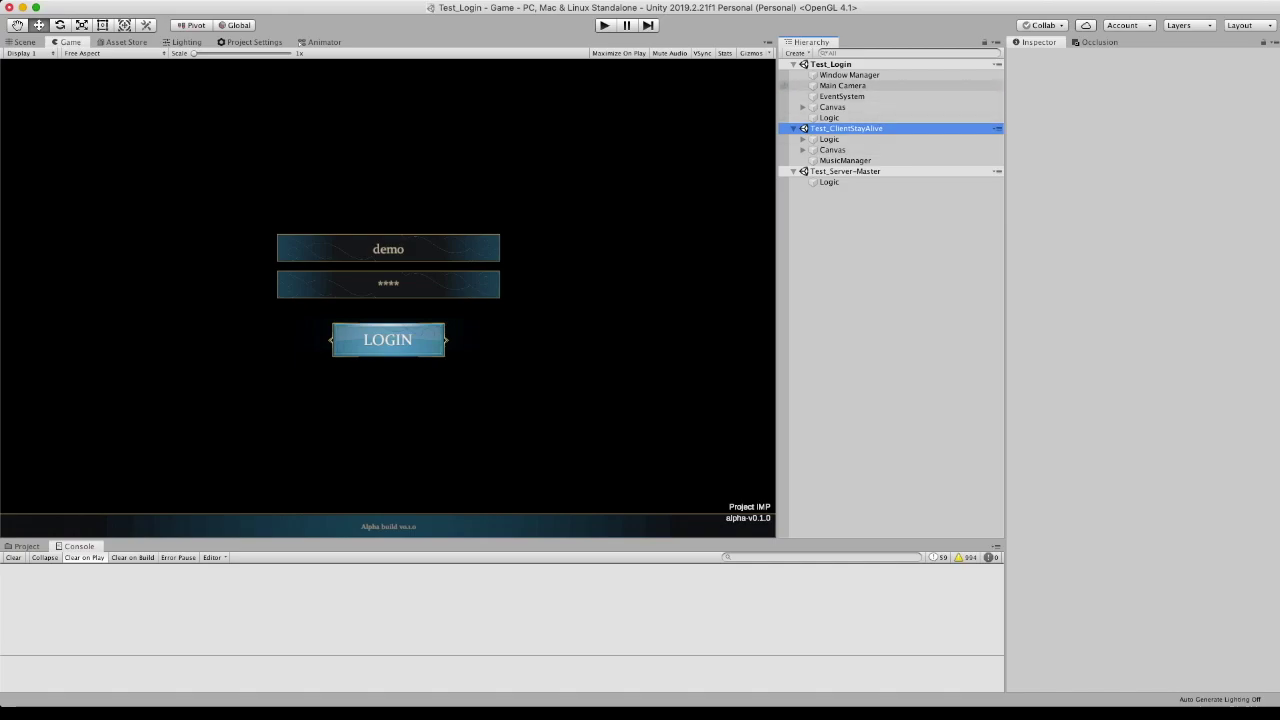
- Examine the Test_Login, Test_ClientStayAlive and Test_Server-Master scenes, including the objects under Test_Login's Canvas
{"action": "left_click", "coordinate": [831, 64]}
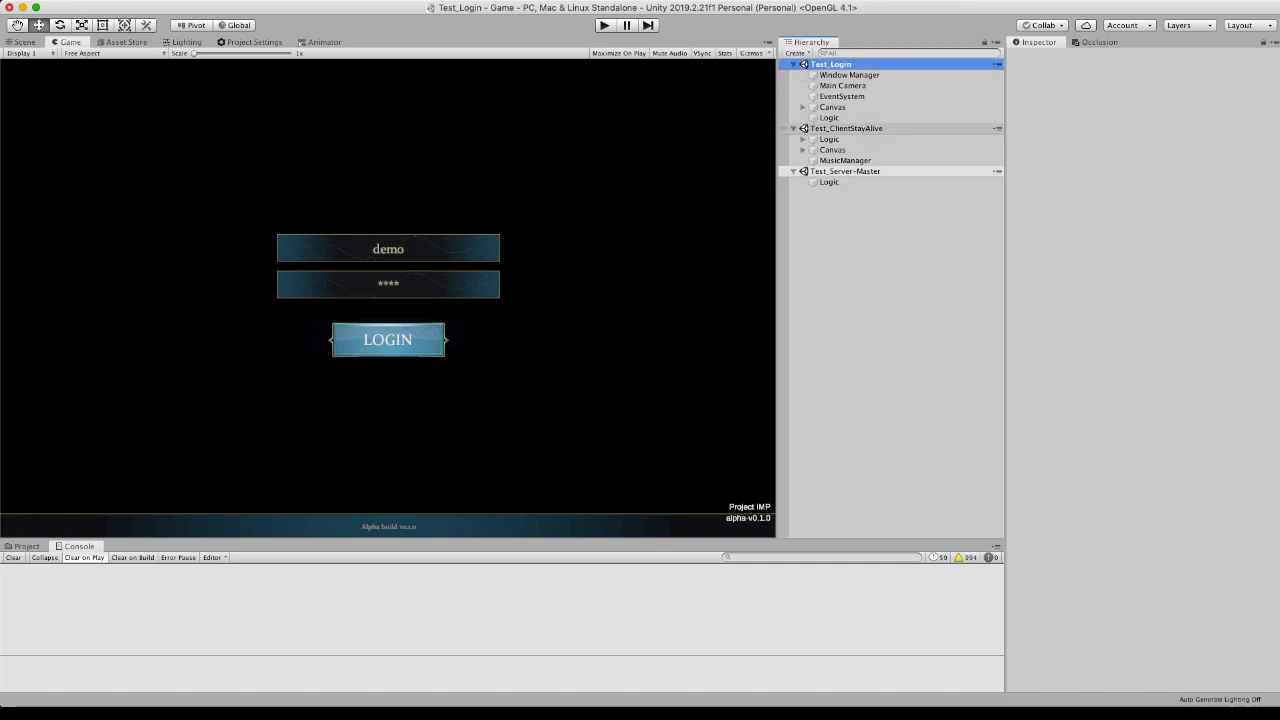
{"action": "left_click", "coordinate": [846, 128]}
{"action": "left_click", "coordinate": [845, 171]}
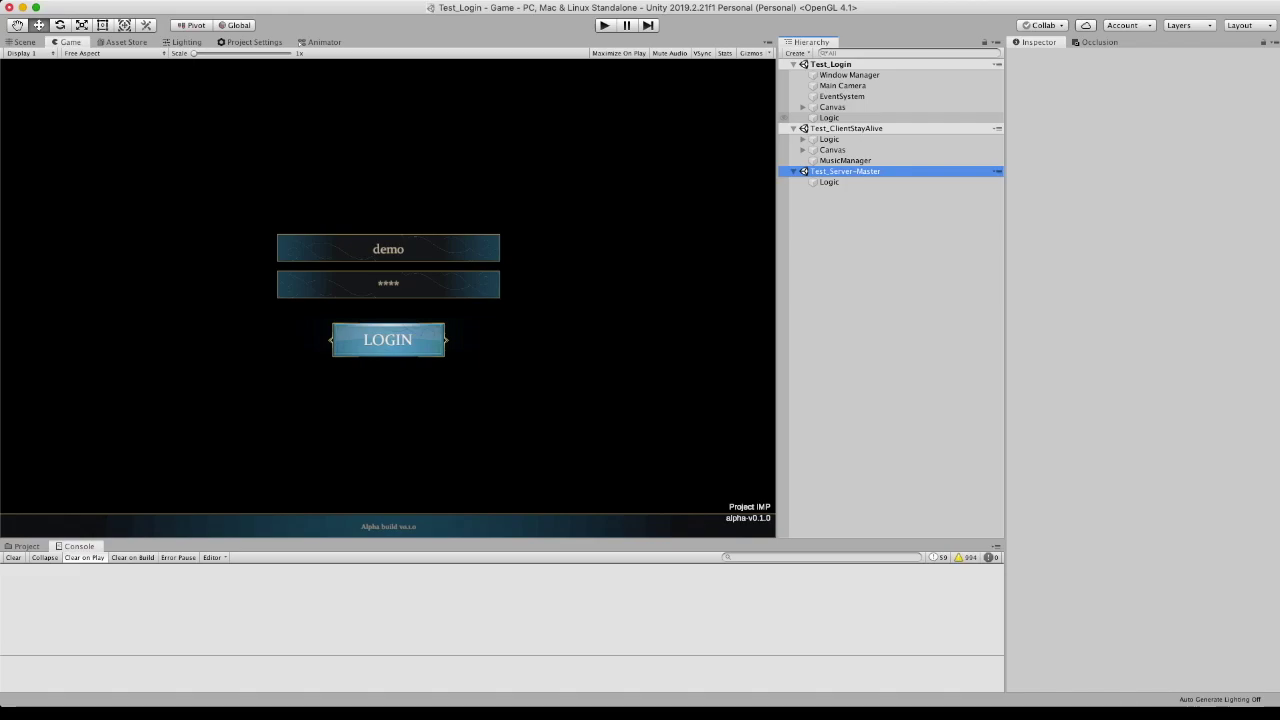
{"action": "left_click", "coordinate": [802, 107]}
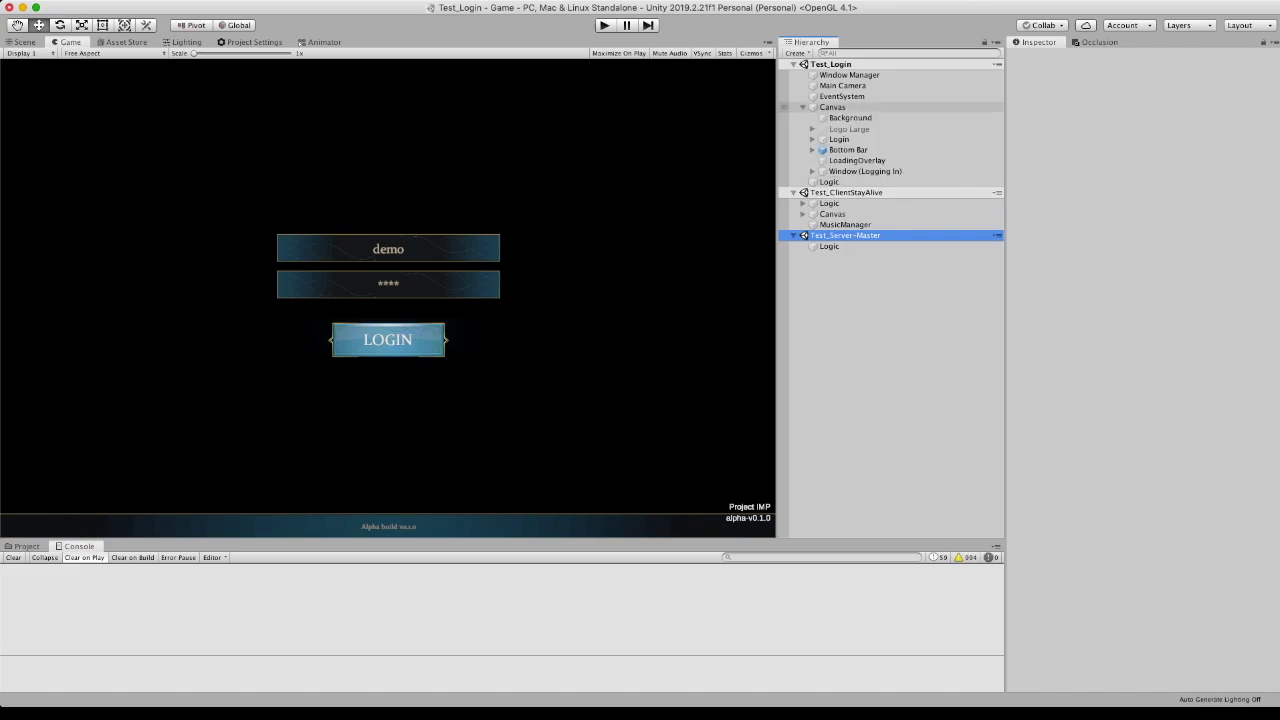
{"action": "left_click", "coordinate": [802, 107]}
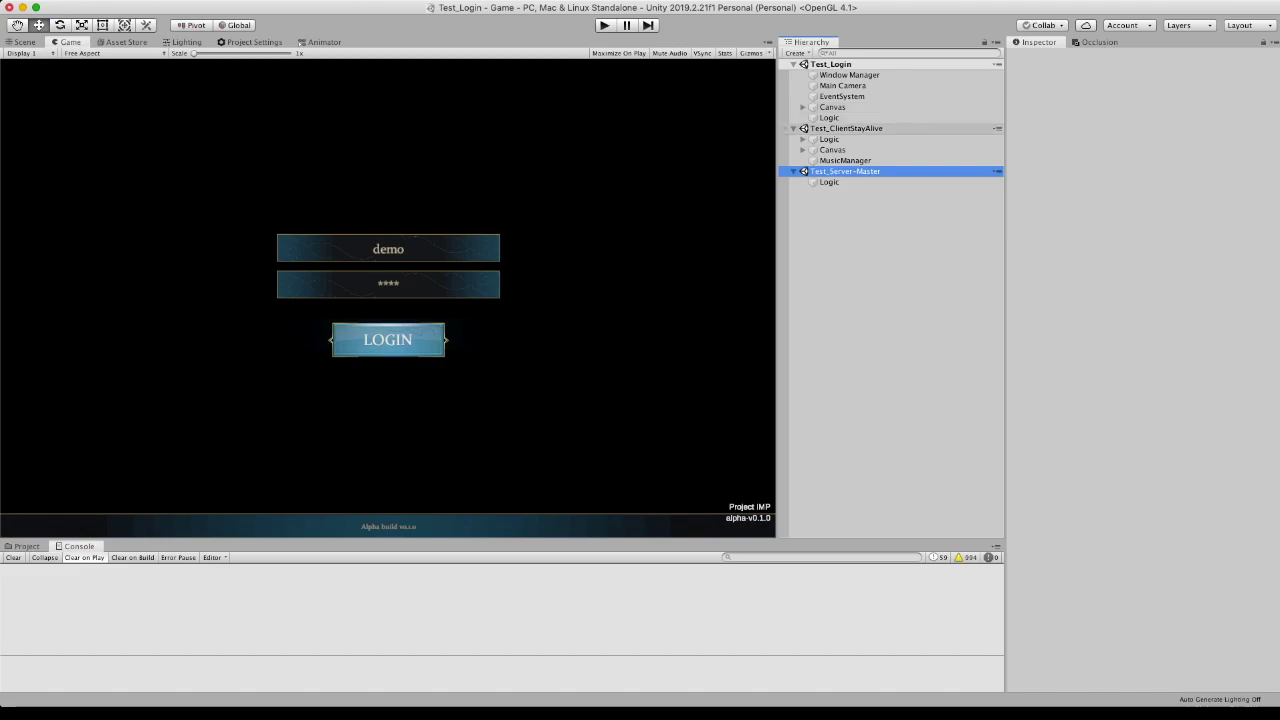
{"action": "left_click", "coordinate": [846, 128]}
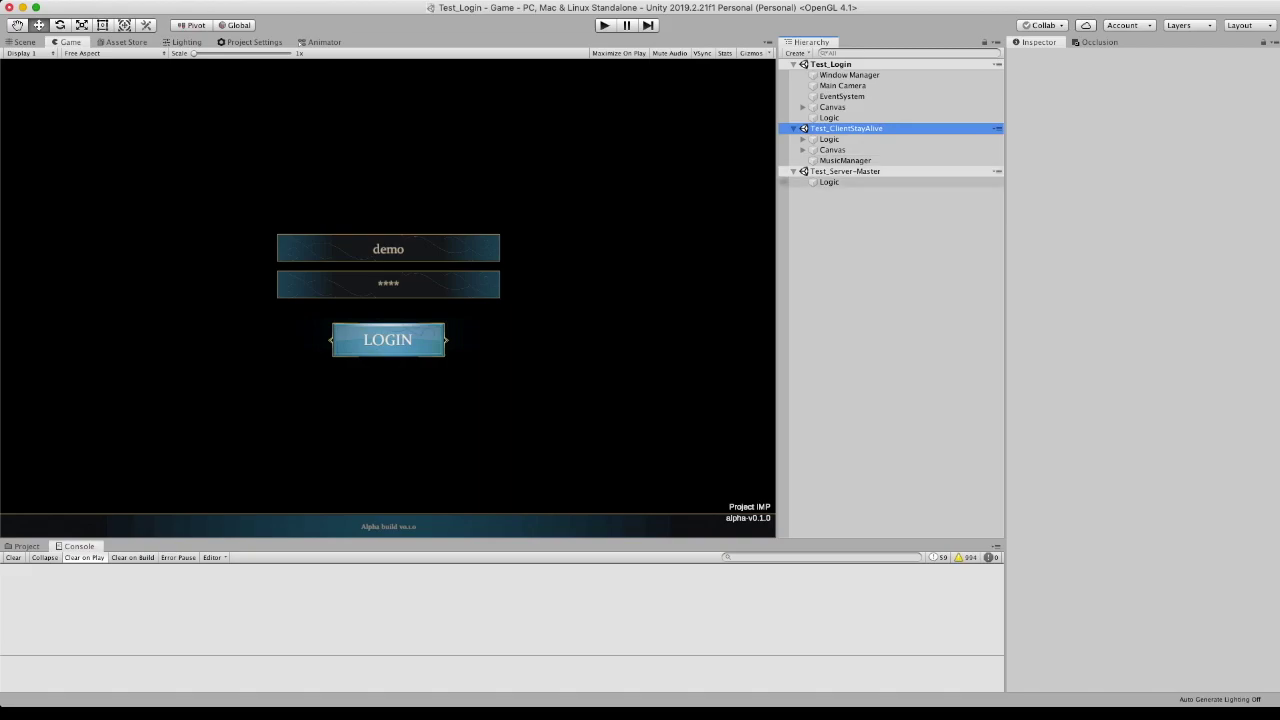
- Inspect the Logic object of Test_Server-Master and the Bottom Bar under Test_ClientStayAlive's Canvas
{"action": "left_click", "coordinate": [829, 182]}
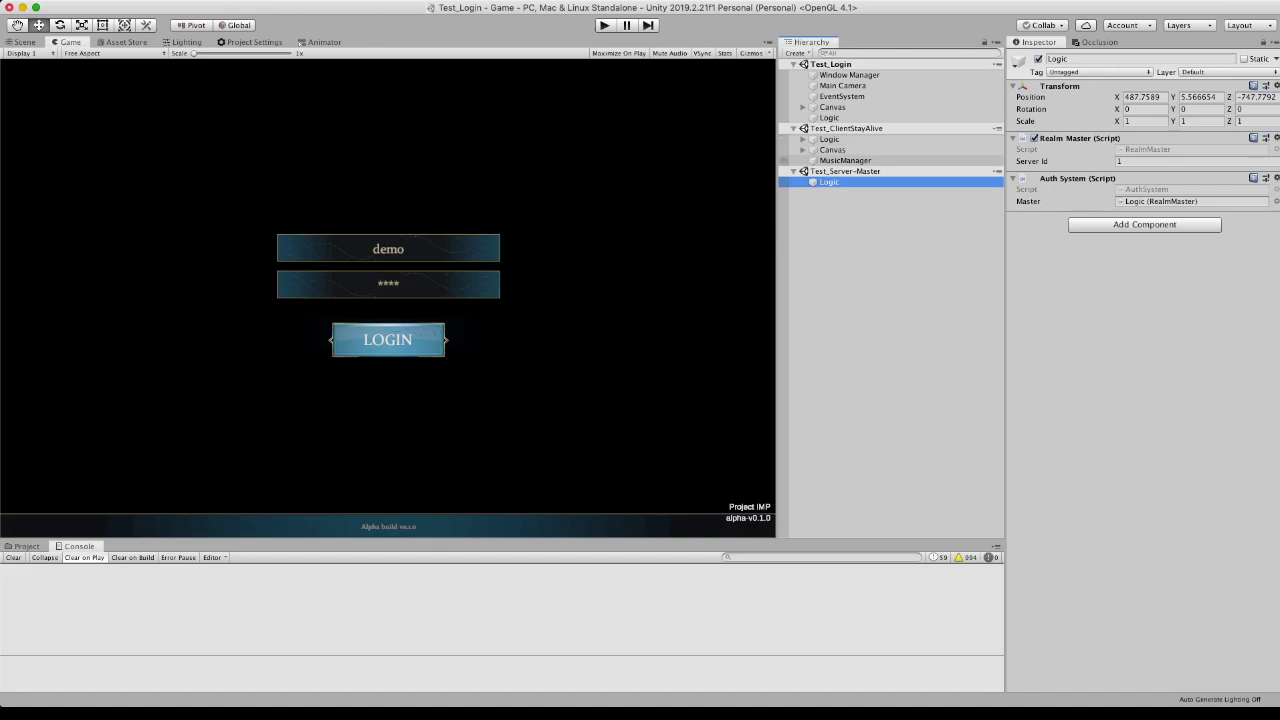
{"action": "left_click", "coordinate": [838, 149]}
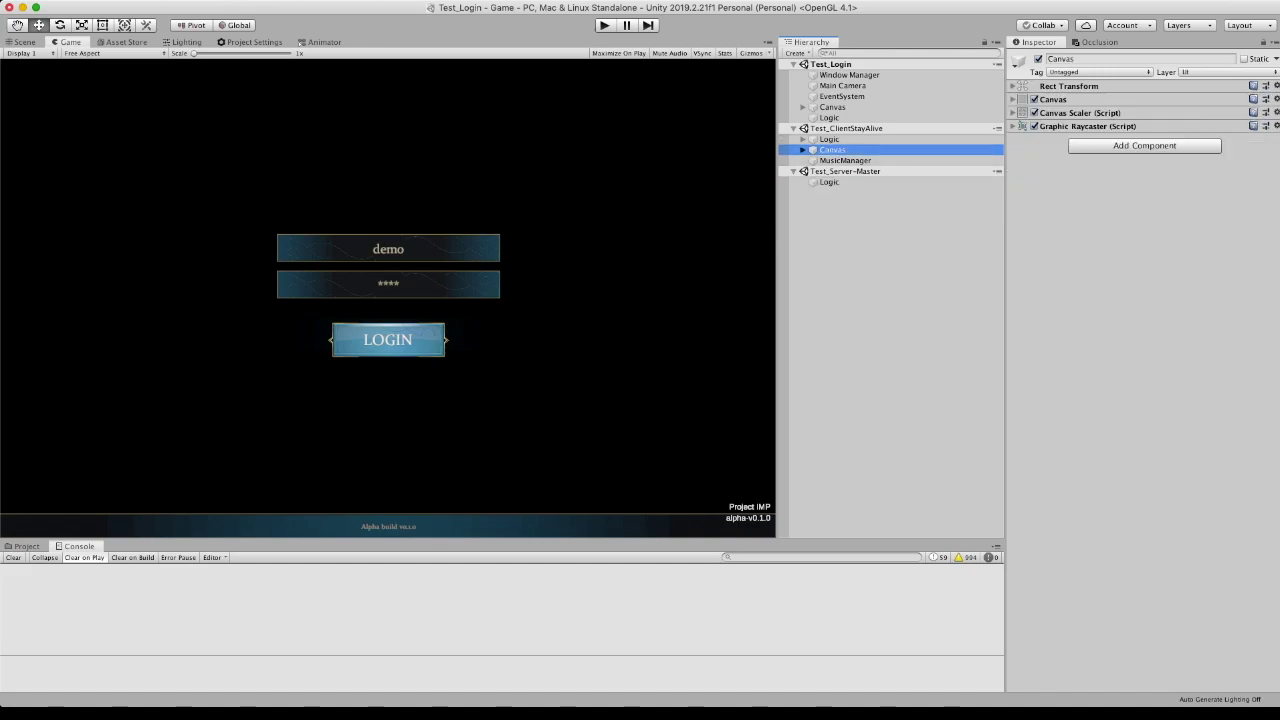
{"action": "key", "text": "Right"}
{"action": "key", "text": "Down"}
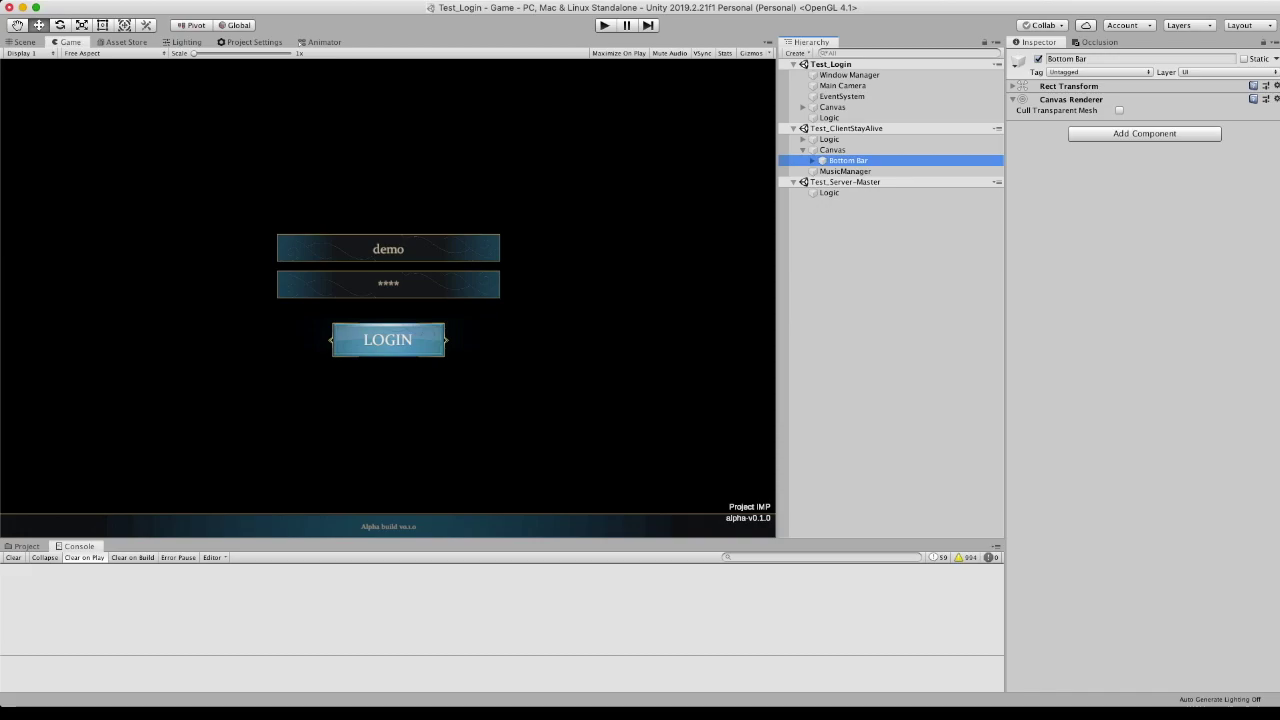
- Start Play mode and expand the Test_Server-WorldRegionContinent1 and Test_Server-WorldRegionContinent2 scenes to examine them alongside Test_Server-Master
{"action": "key", "text": "super+p"}
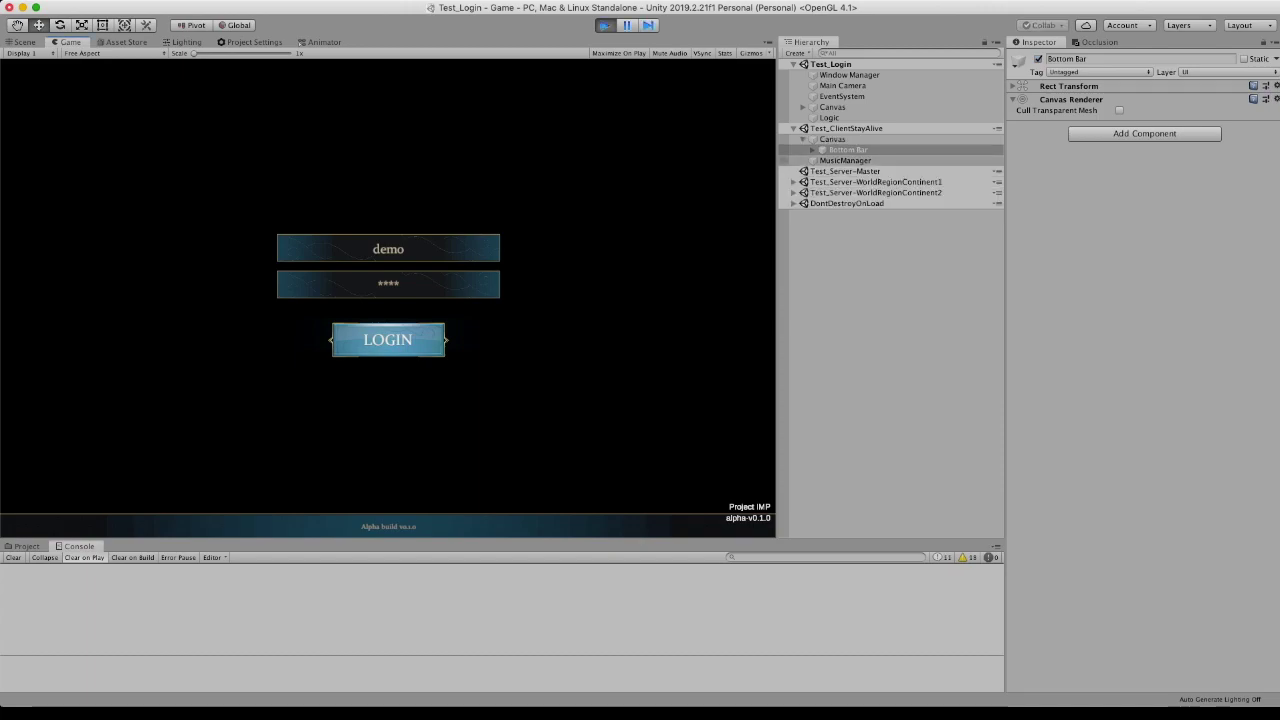
{"action": "left_click", "coordinate": [876, 182]}
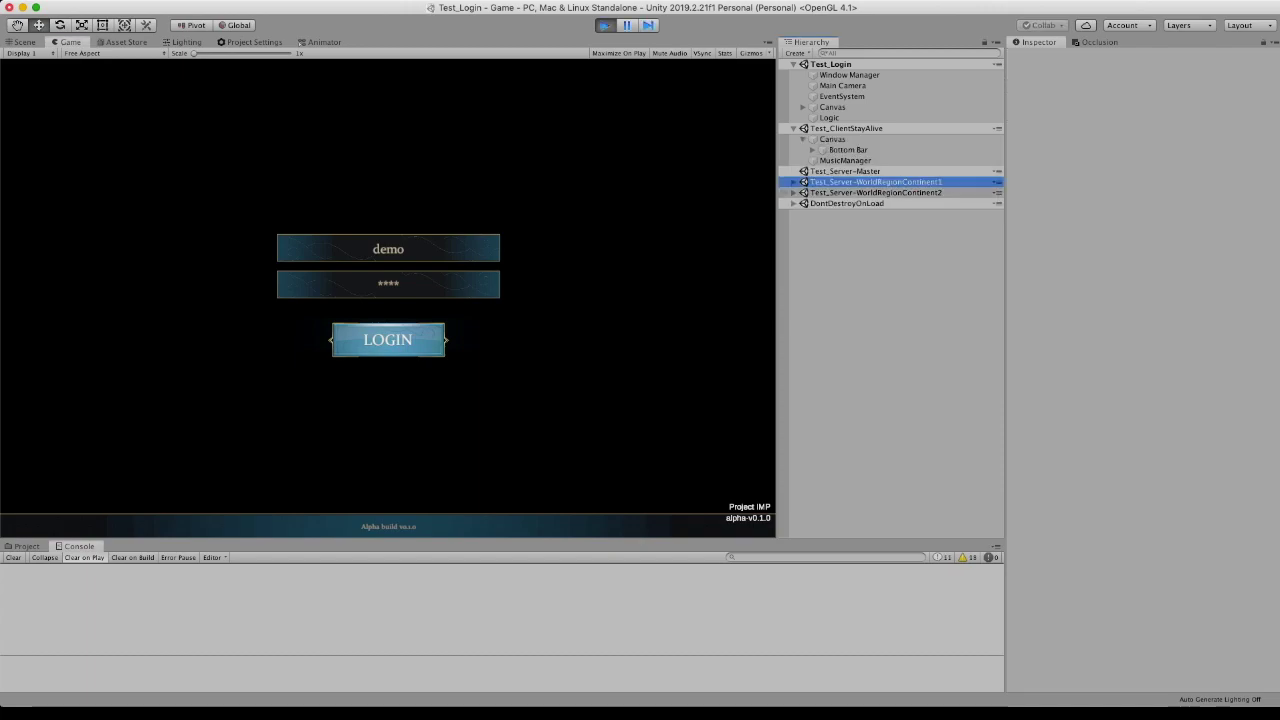
{"action": "left_click", "coordinate": [876, 192]}
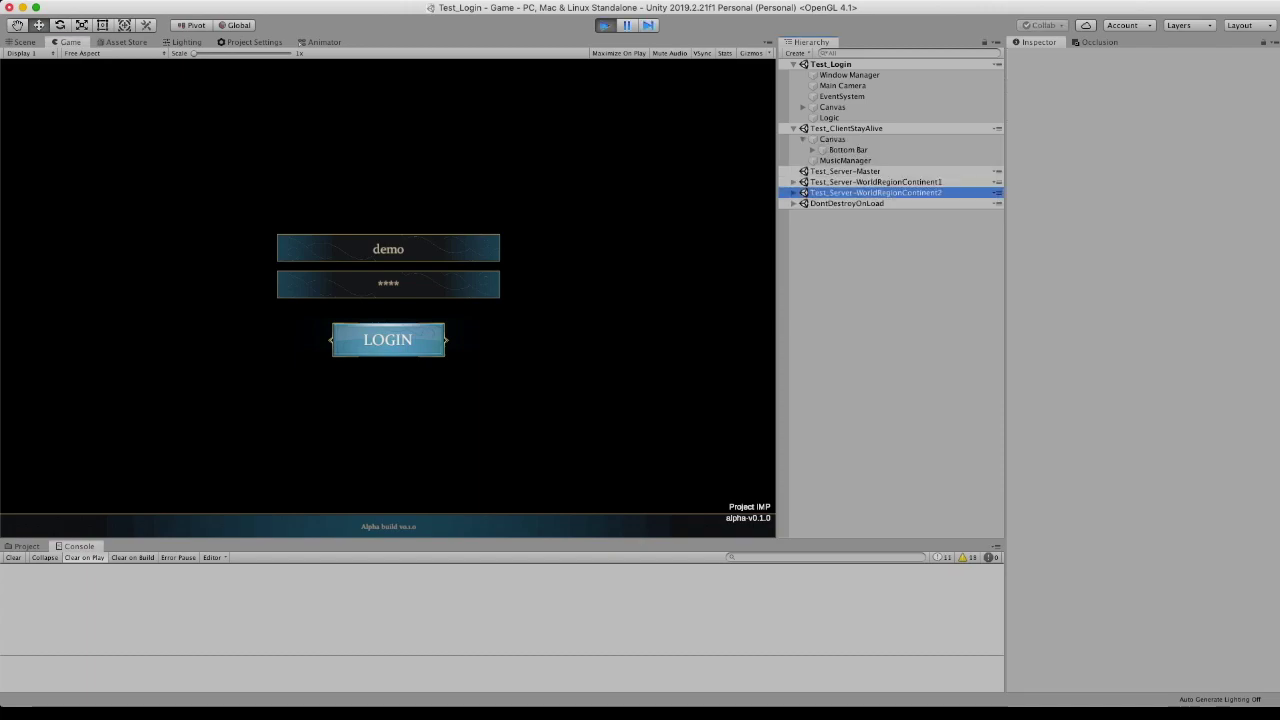
{"action": "key", "text": "Right"}
{"action": "key", "text": "Up"}
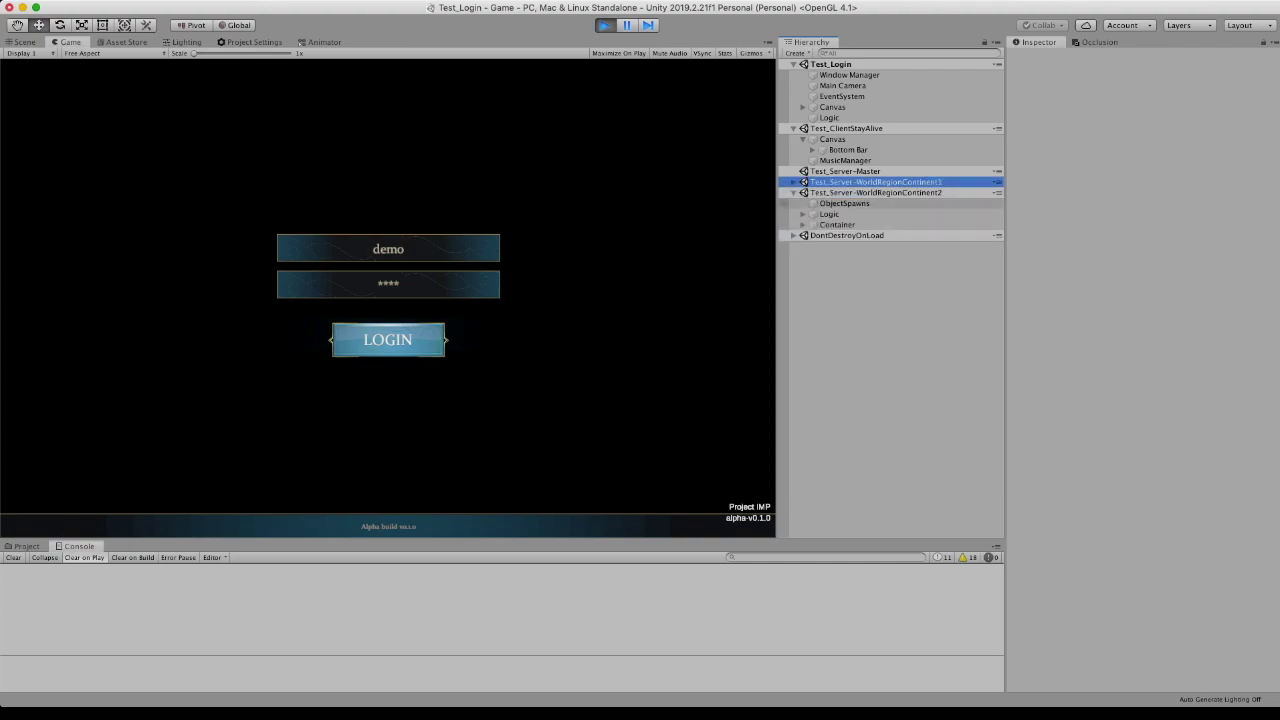
{"action": "key", "text": "Right"}
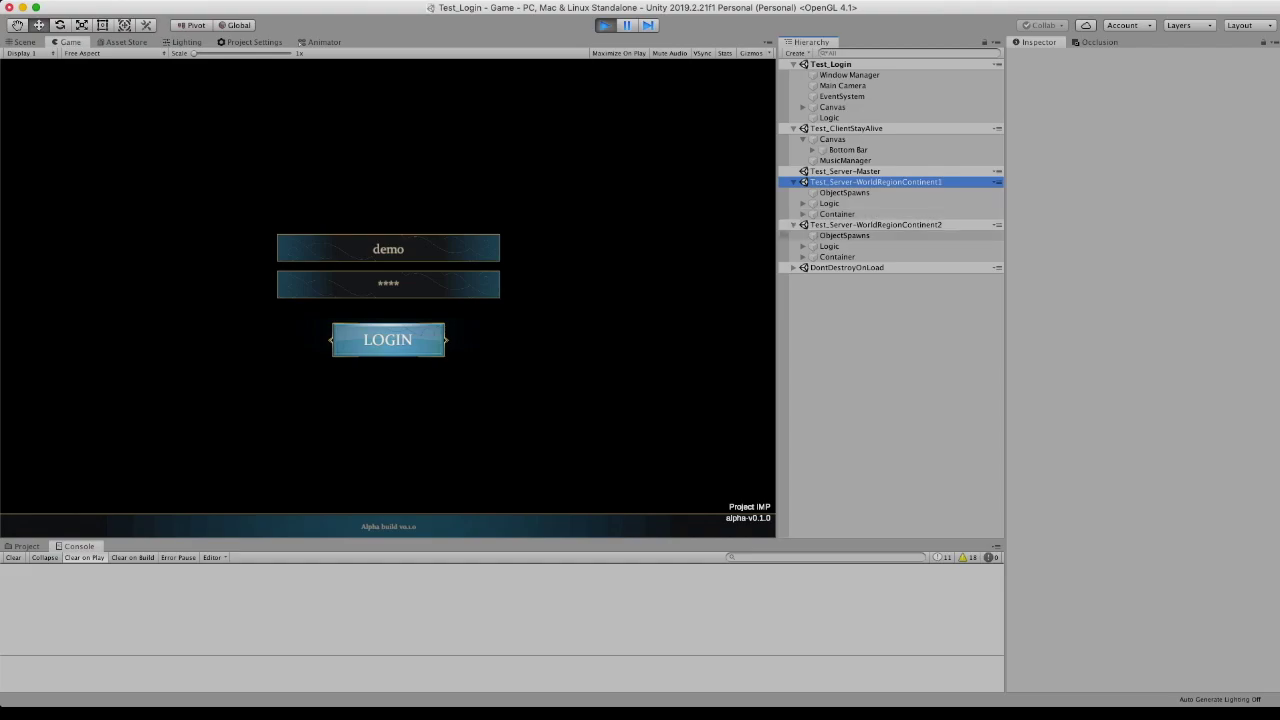
{"action": "left_click", "coordinate": [876, 224]}
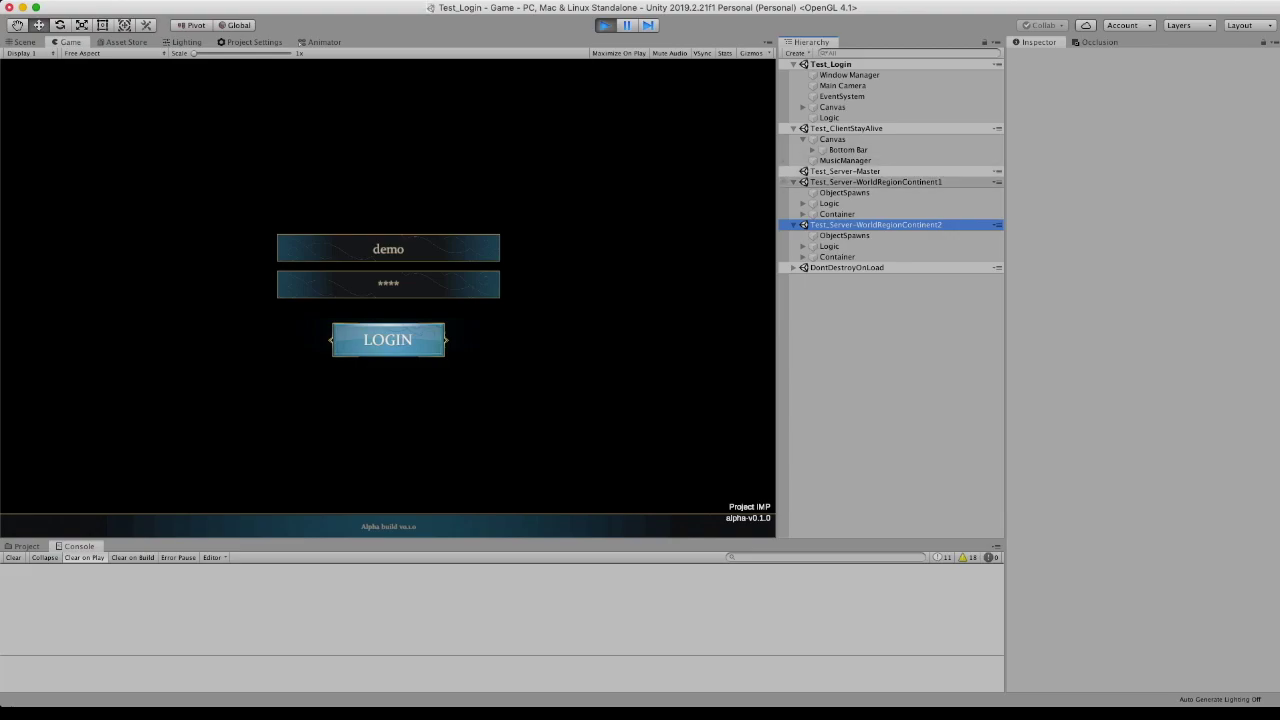
{"action": "left_click", "coordinate": [845, 171]}
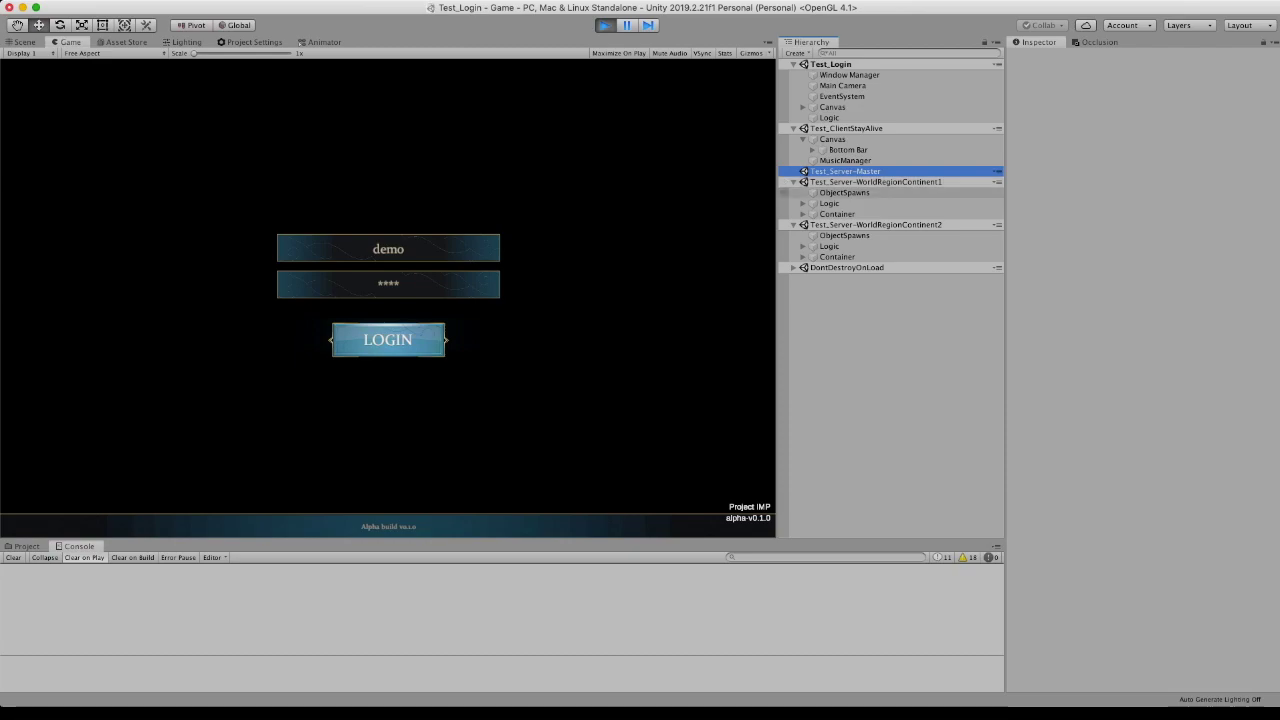
- Log in with the prefilled demo account and enter the game world as Player1
{"action": "left_click", "coordinate": [388, 340]}
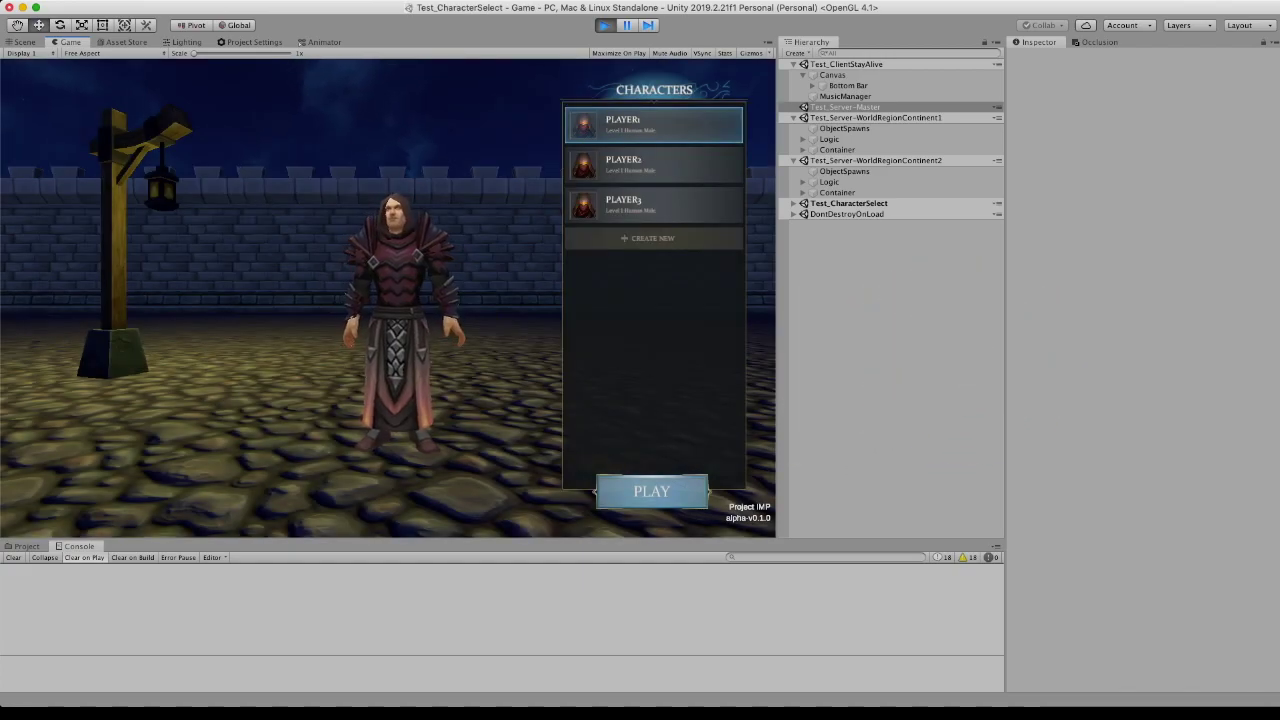
{"action": "key", "text": "Return"}
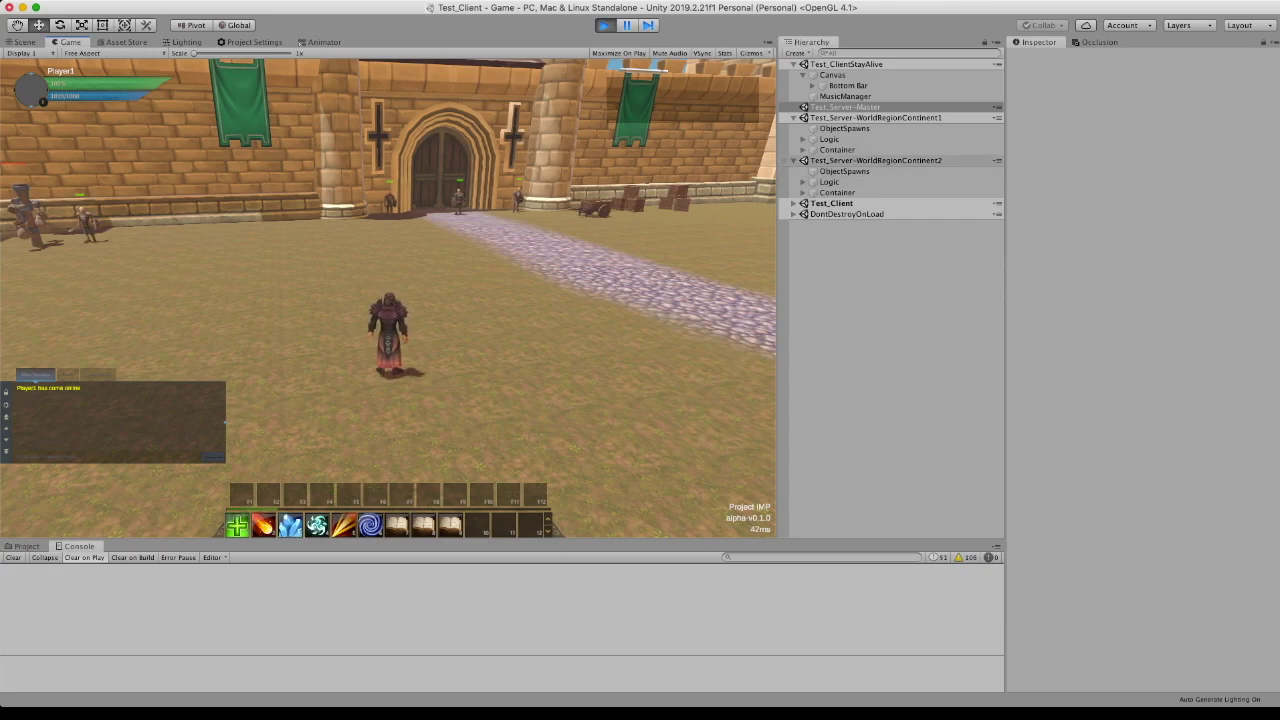
- Expand the Container of Test_Server-WorldRegionContinent1 and inspect its Player1 object's components, with the Character Controller details collapsed
{"action": "left_click", "coordinate": [845, 107]}
{"action": "left_click", "coordinate": [803, 149]}
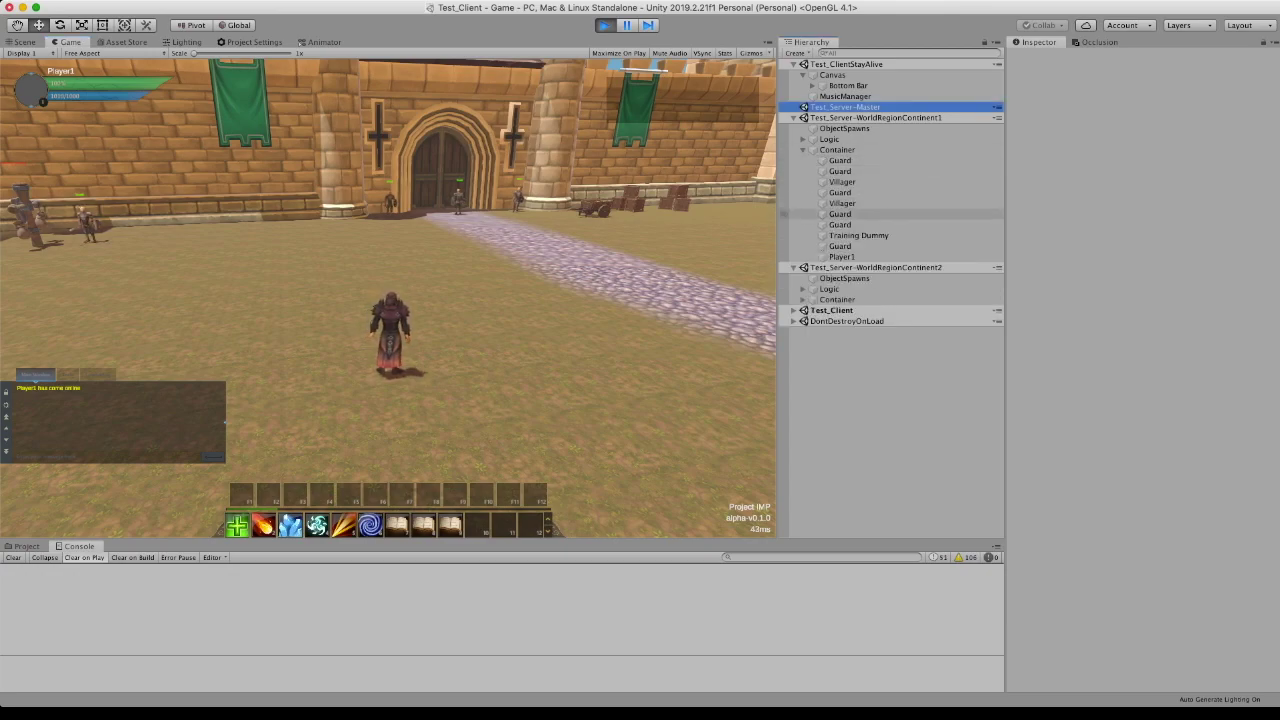
{"action": "left_click", "coordinate": [841, 256]}
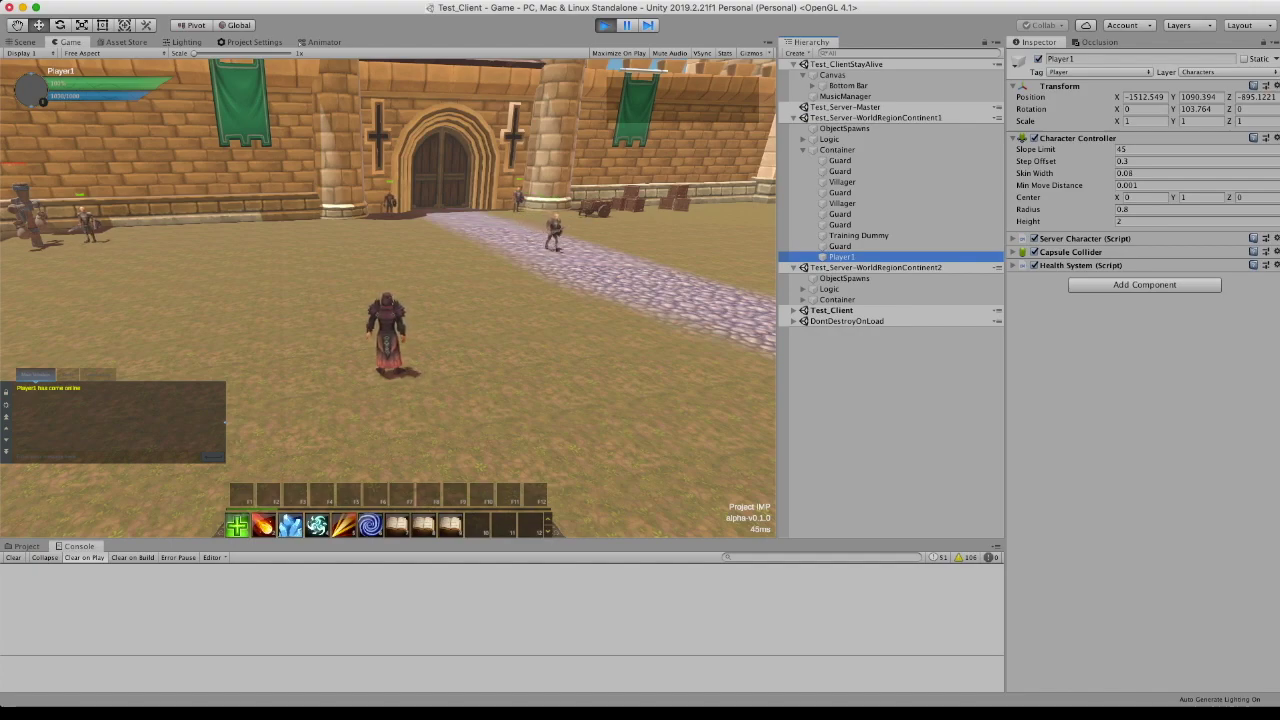
{"action": "left_click", "coordinate": [1077, 138]}
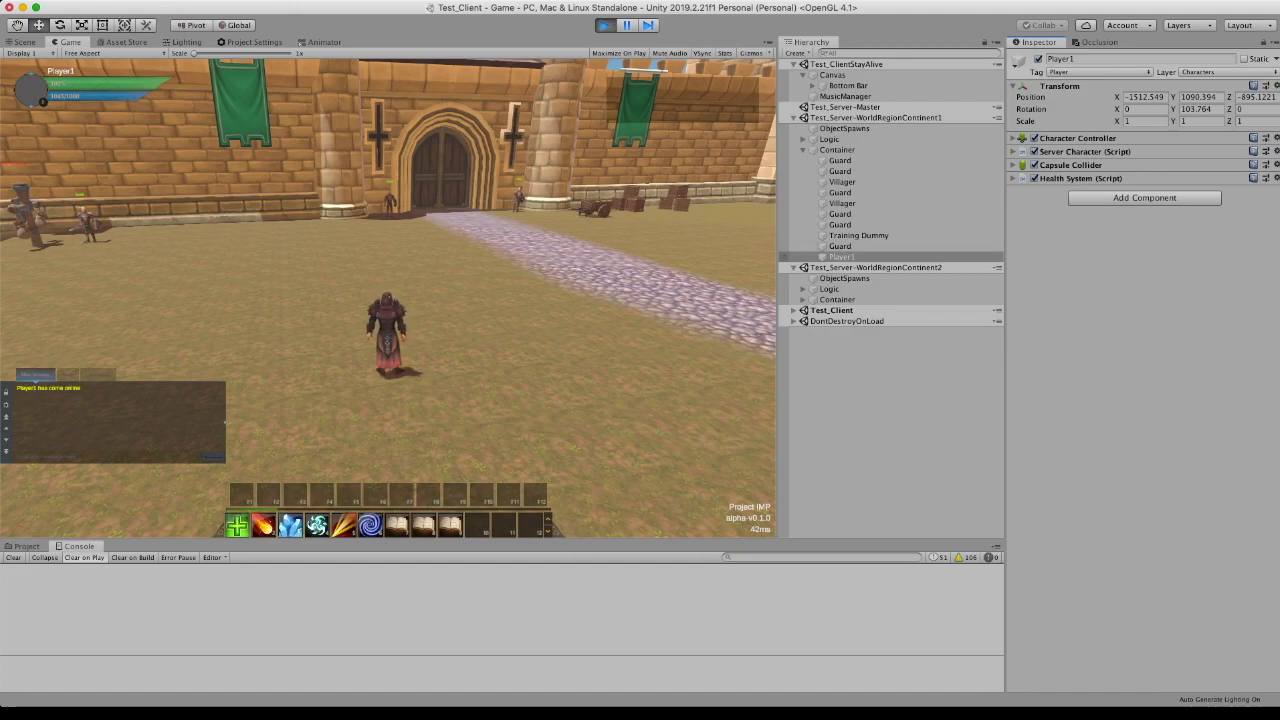
- Rotate the game camera around the character from the gate toward the wooden bridge and furnace
{"action": "key", "text": "Right"}
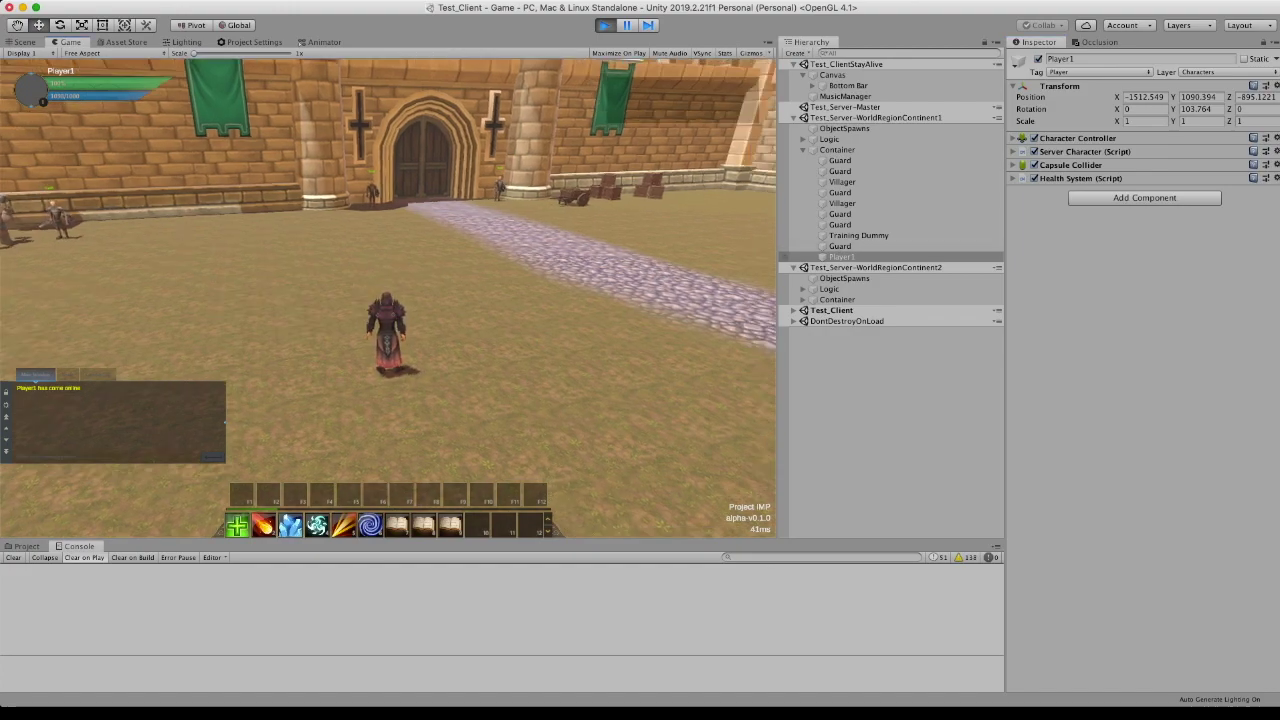
{"action": "key", "text": "Right"}
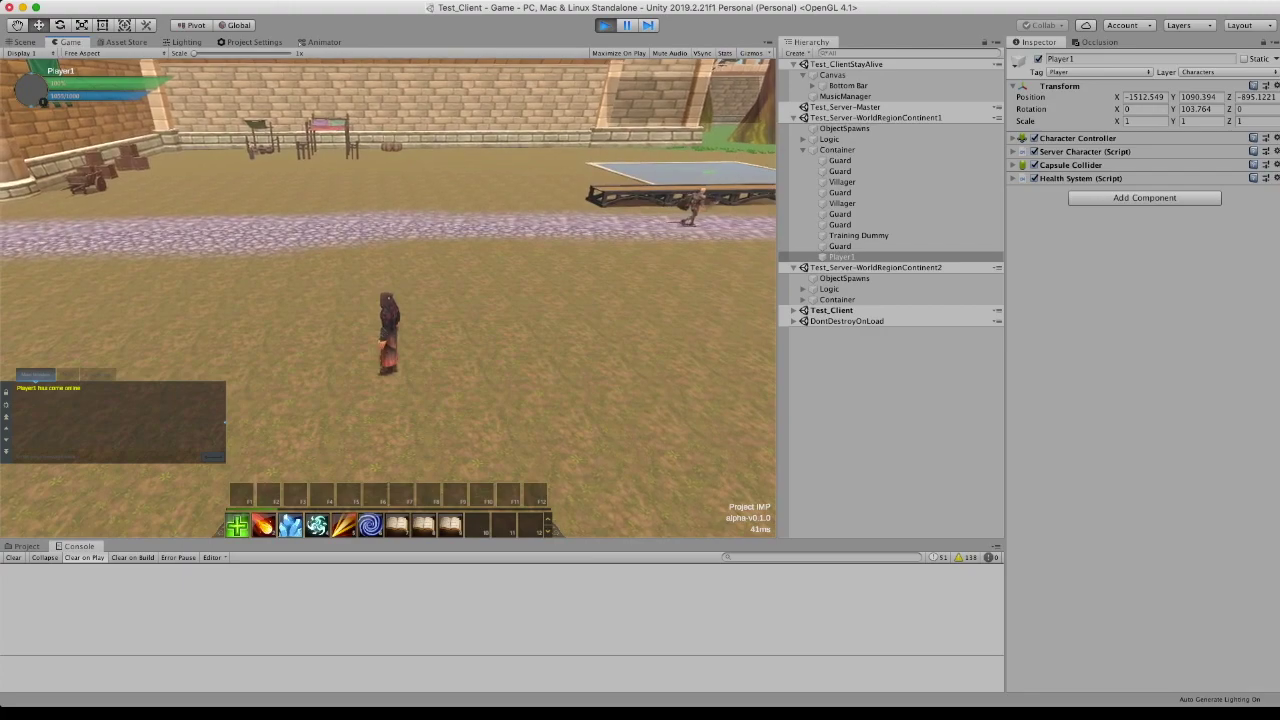
{"action": "key", "text": "Right"}
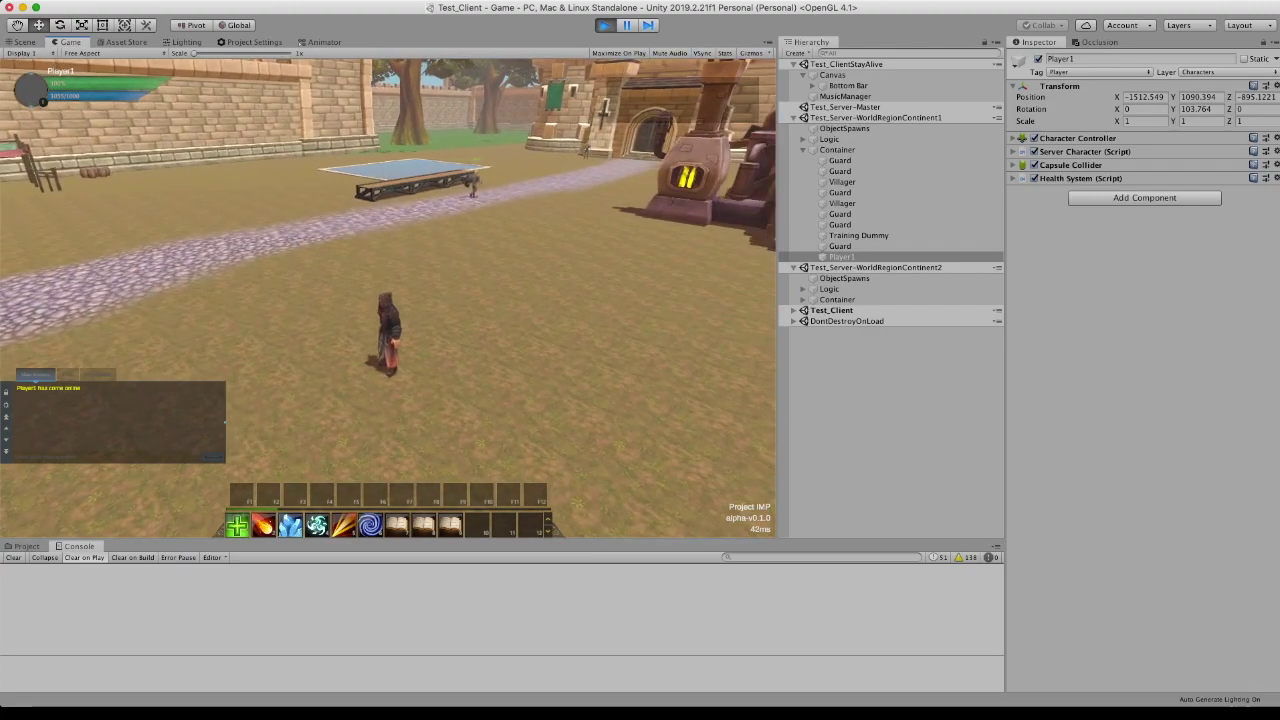
- Turn the character toward the castle gate and run across the grass onto the wooden bridge beside the stone path
{"action": "key", "text": "Right"}
{"action": "key", "text": "Right"}
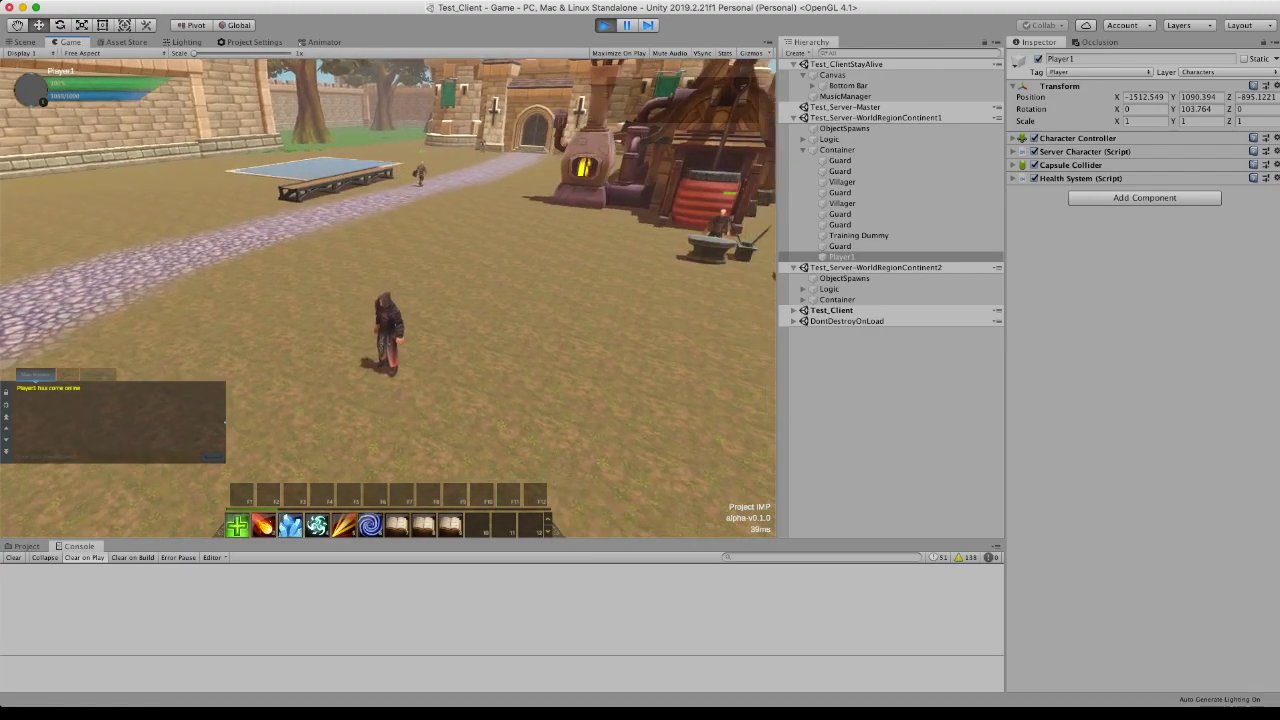
{"action": "key", "text": "Right"}
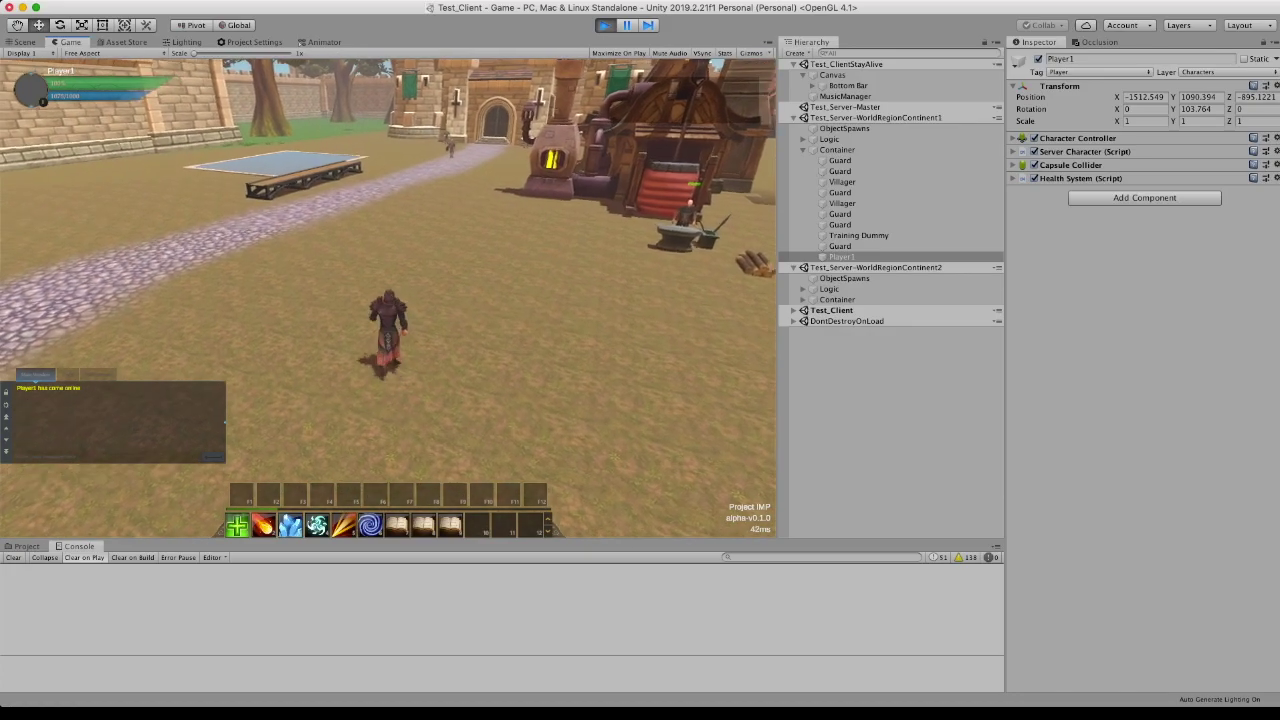
{"action": "key", "text": "w"}
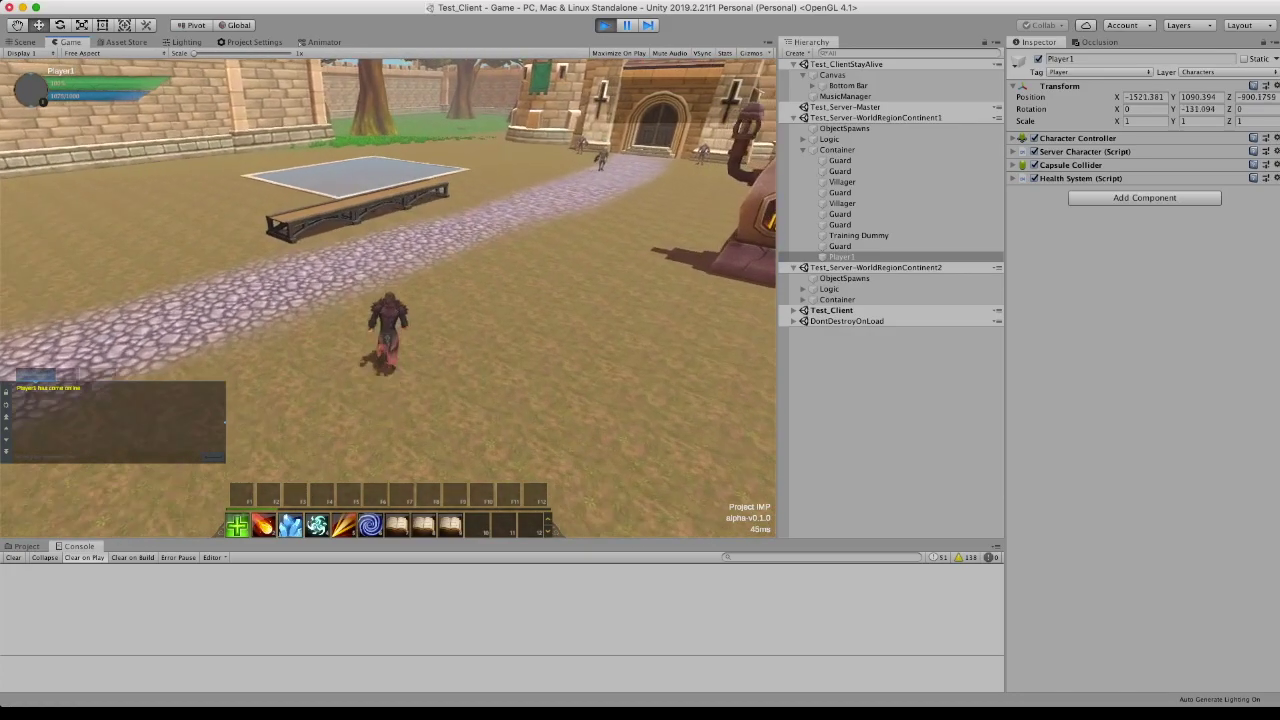
{"action": "key", "text": "w"}
{"action": "key", "text": "space"}
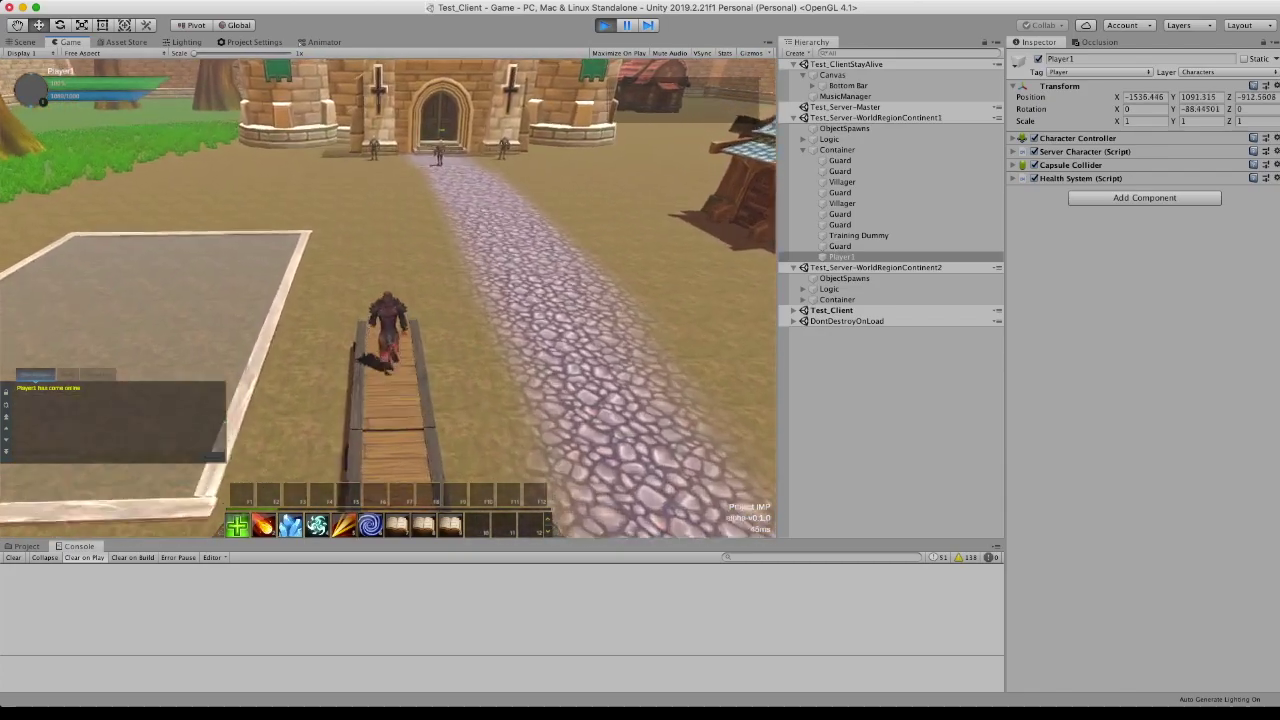
- Run the character off the bridge into the white-bordered square, turn around and head back across the grass toward the path
{"action": "key", "text": "w"}
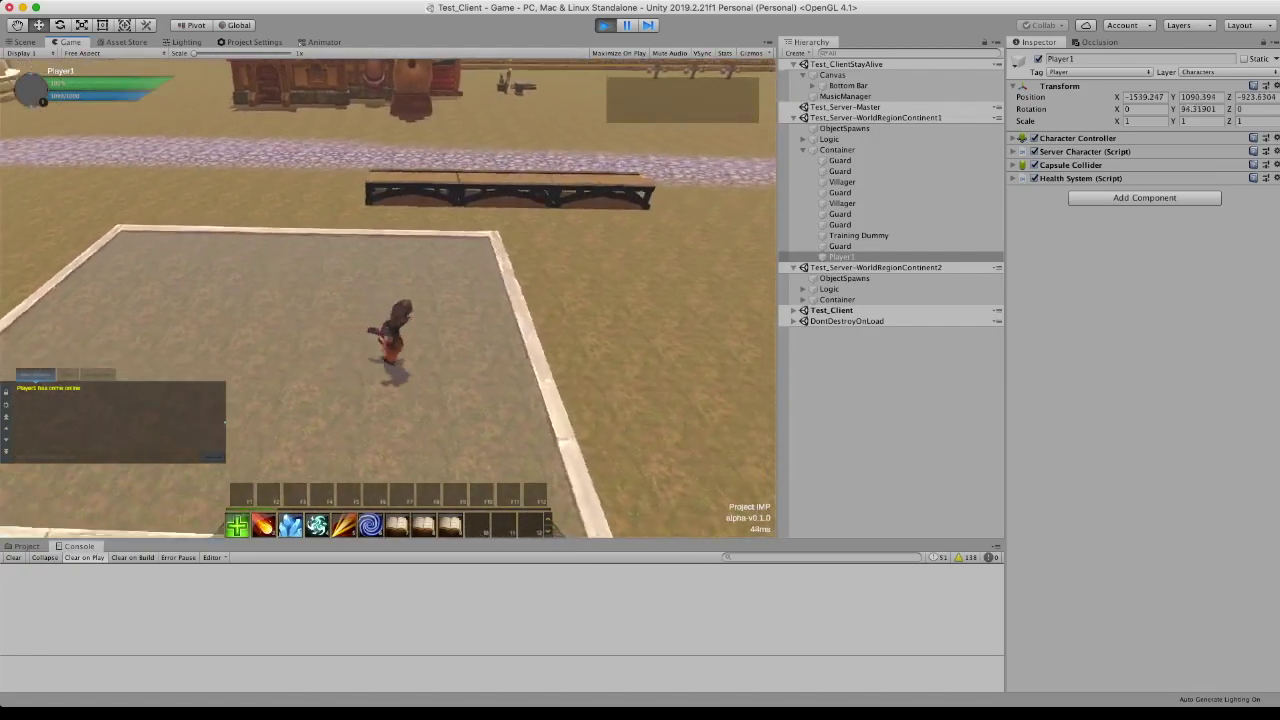
{"action": "key", "text": "Left"}
{"action": "key", "text": "space"}
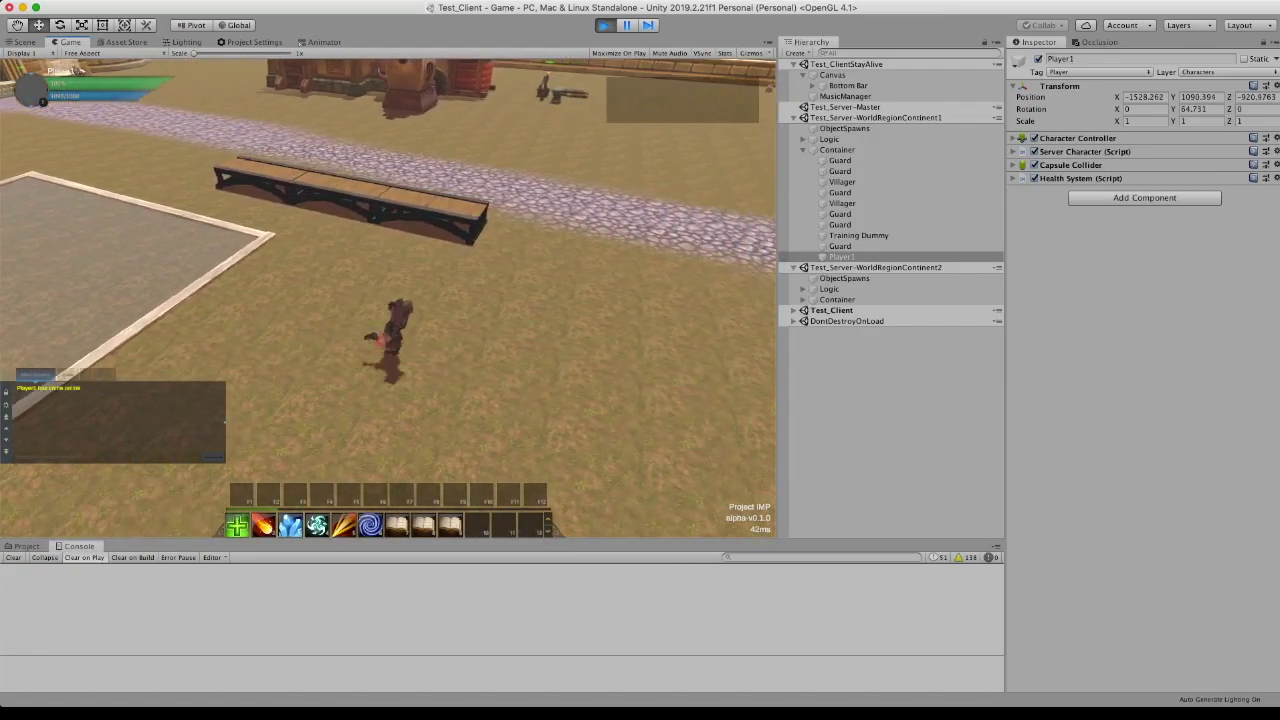